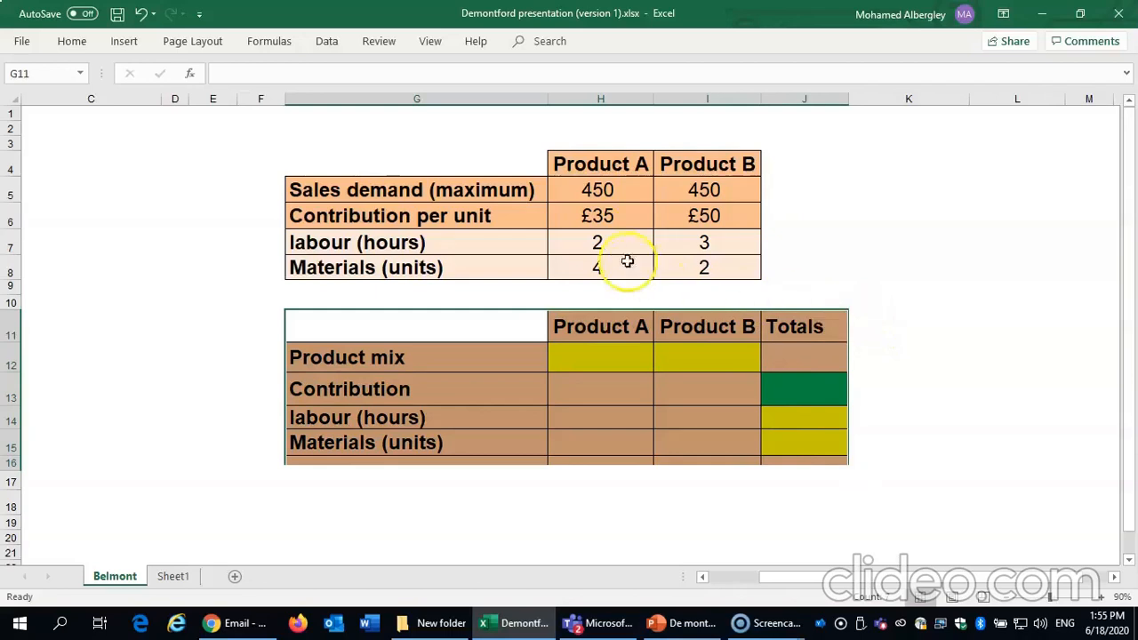
# Step: Examine the maximum sales demand of Product A and Product B in the product data table
pyautogui.click(480, 167)
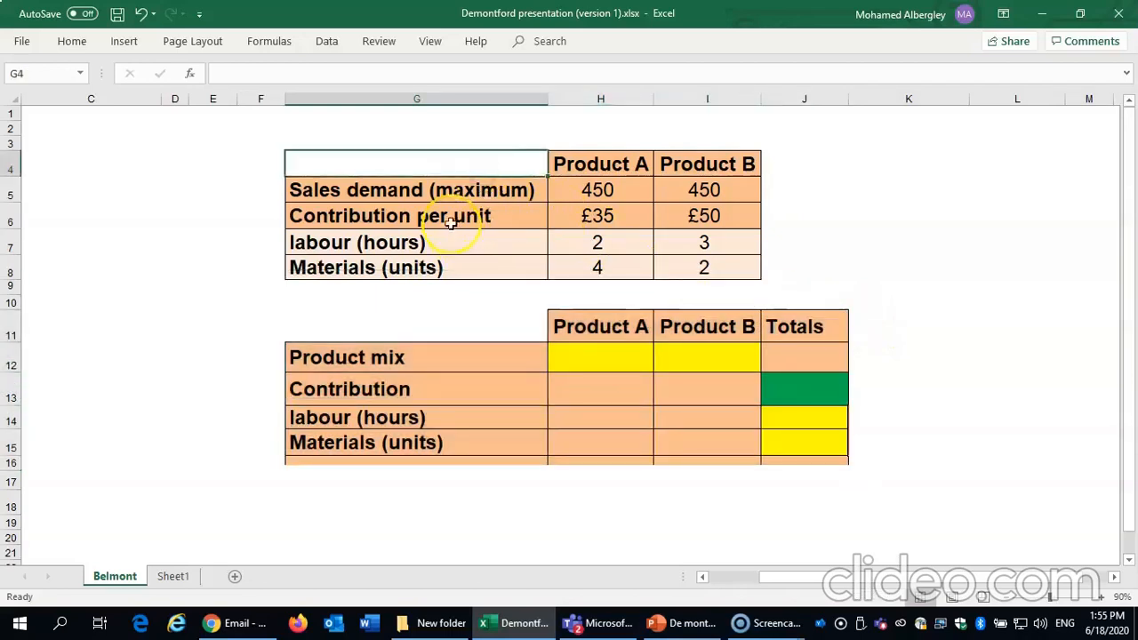
pyautogui.click(601, 163)
pyautogui.click(680, 165)
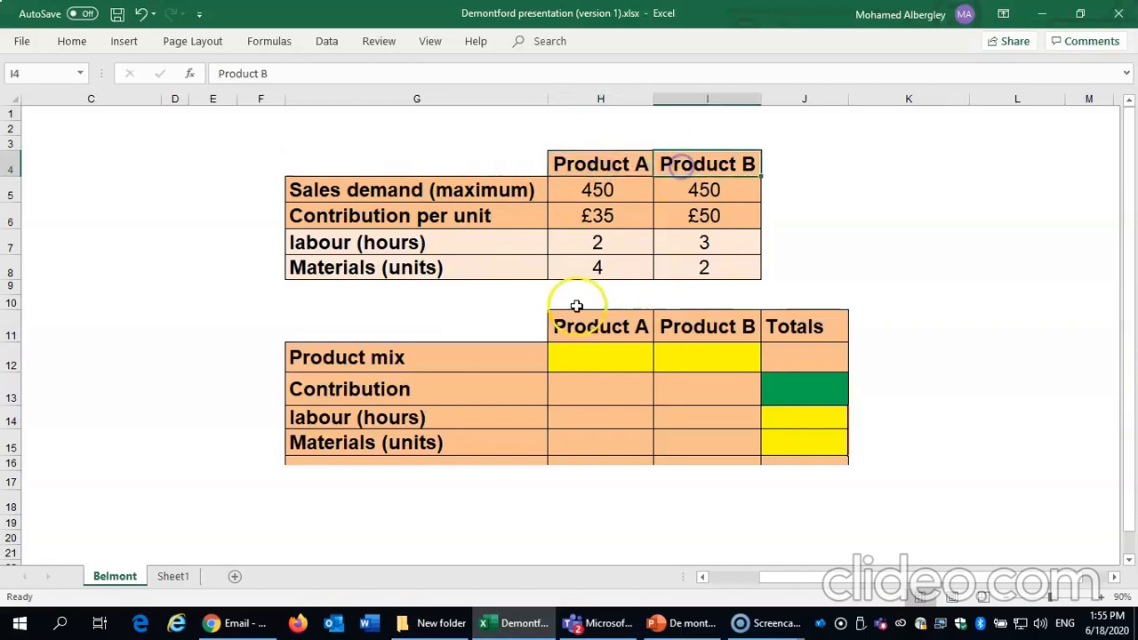
pyautogui.click(456, 188)
pyautogui.click(582, 164)
pyautogui.click(583, 192)
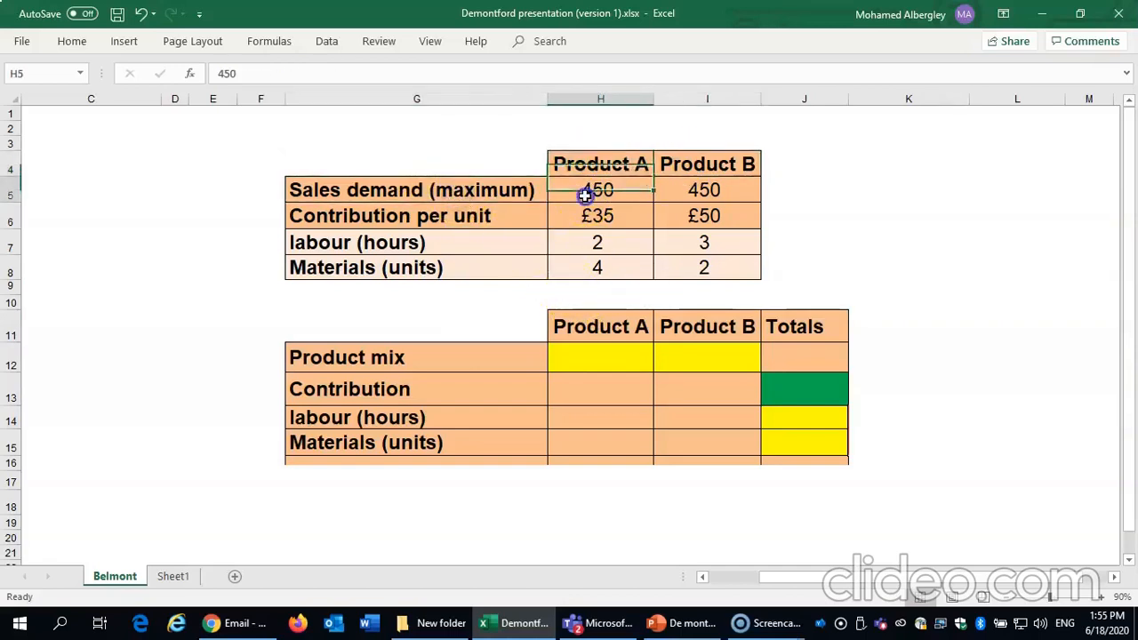
pyautogui.click(446, 187)
pyautogui.click(706, 157)
pyautogui.click(698, 187)
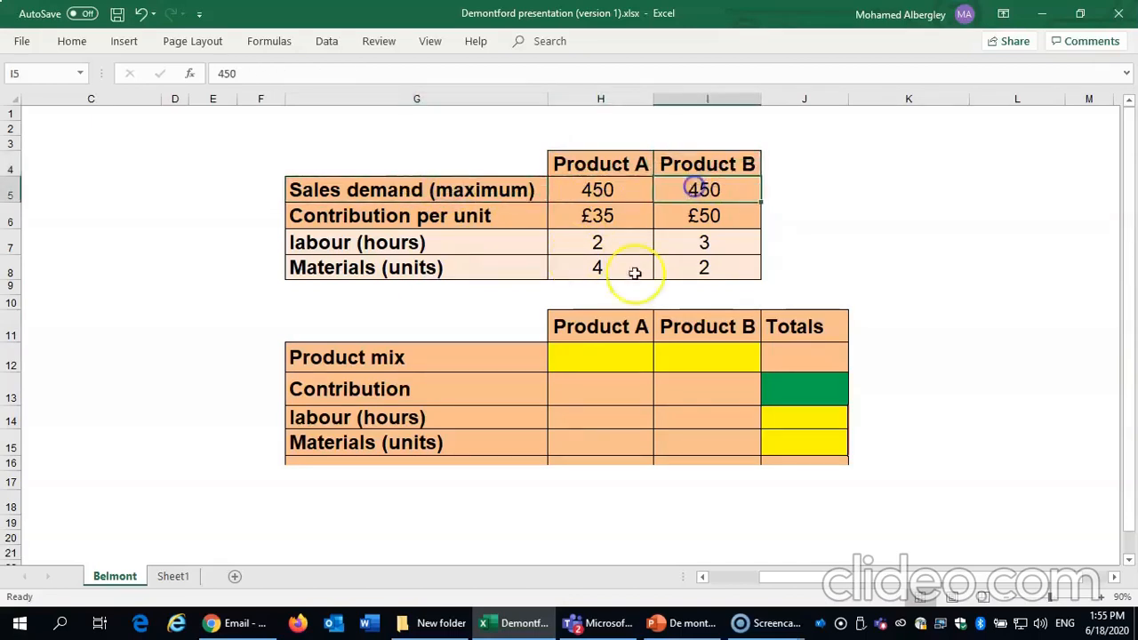
# Step: Review the contribution per unit, labour hours and material units of Product A and Product B
pyautogui.click(602, 166)
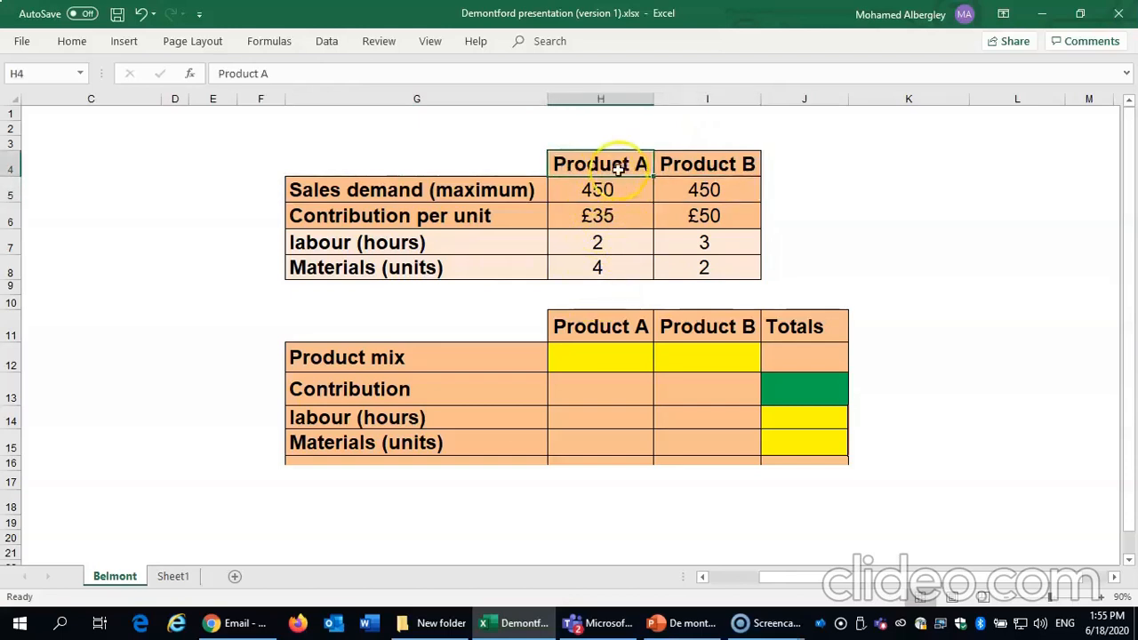
pyautogui.click(603, 216)
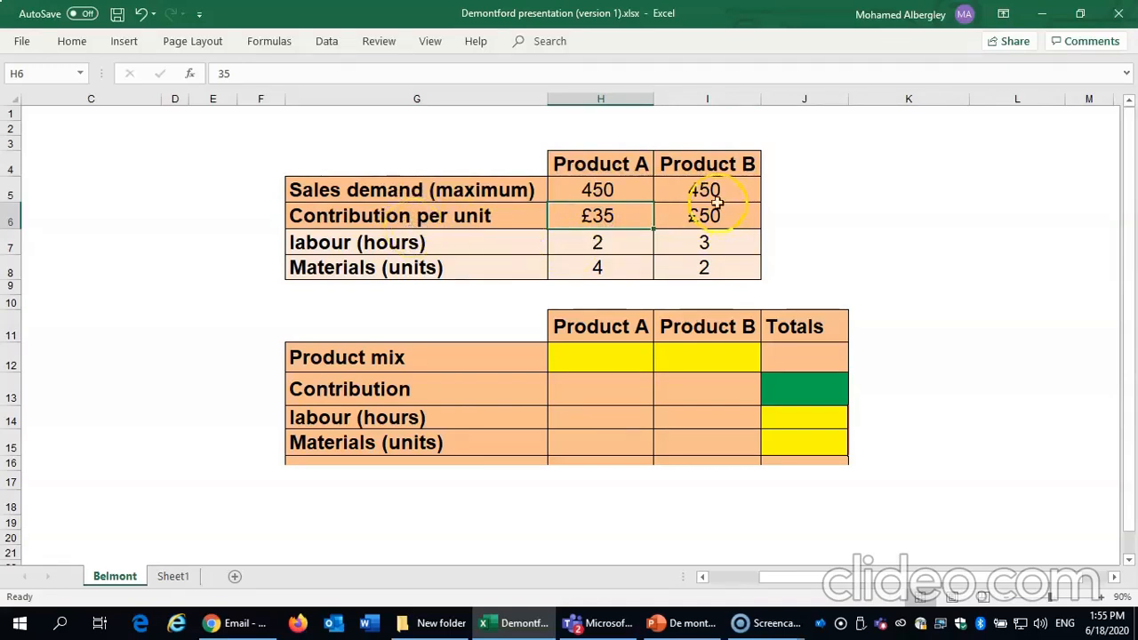
pyautogui.click(693, 166)
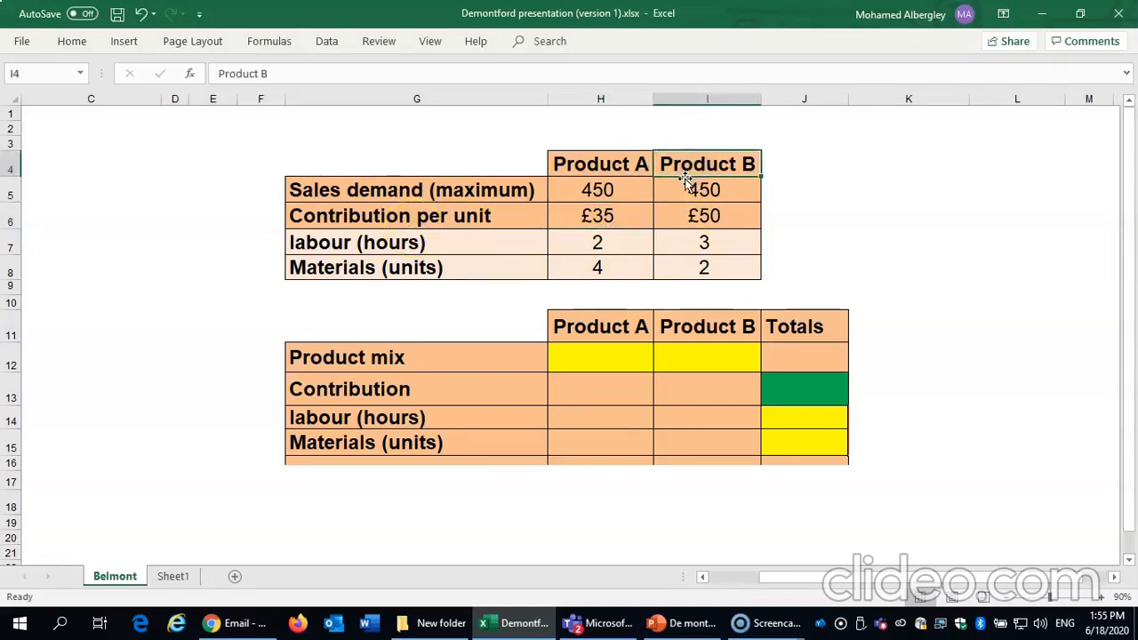
pyautogui.click(691, 215)
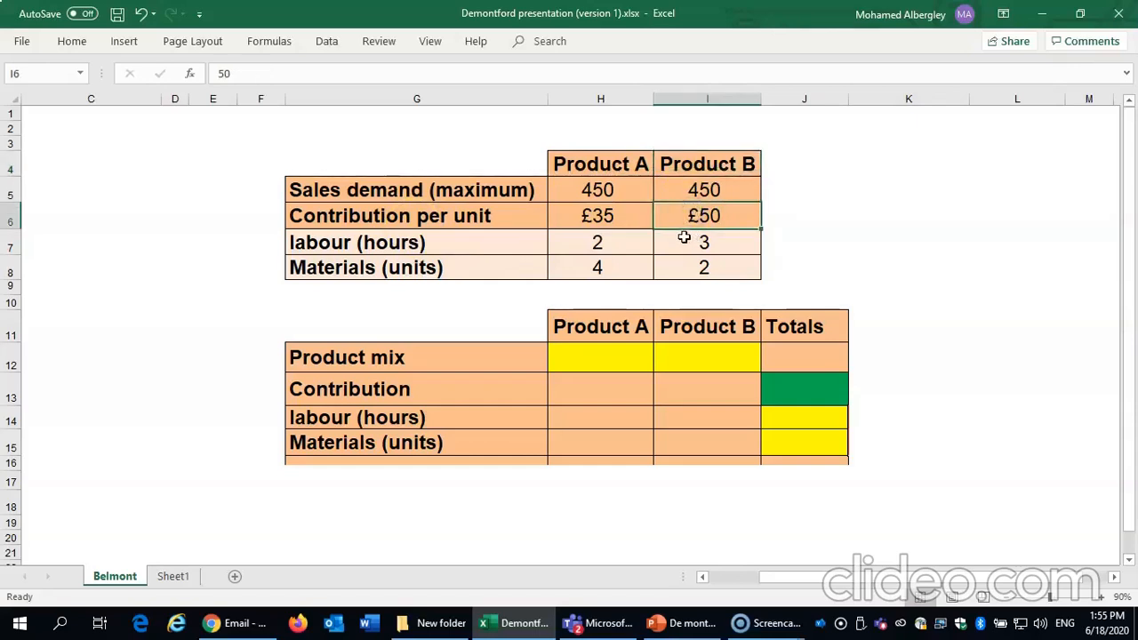
pyautogui.click(591, 165)
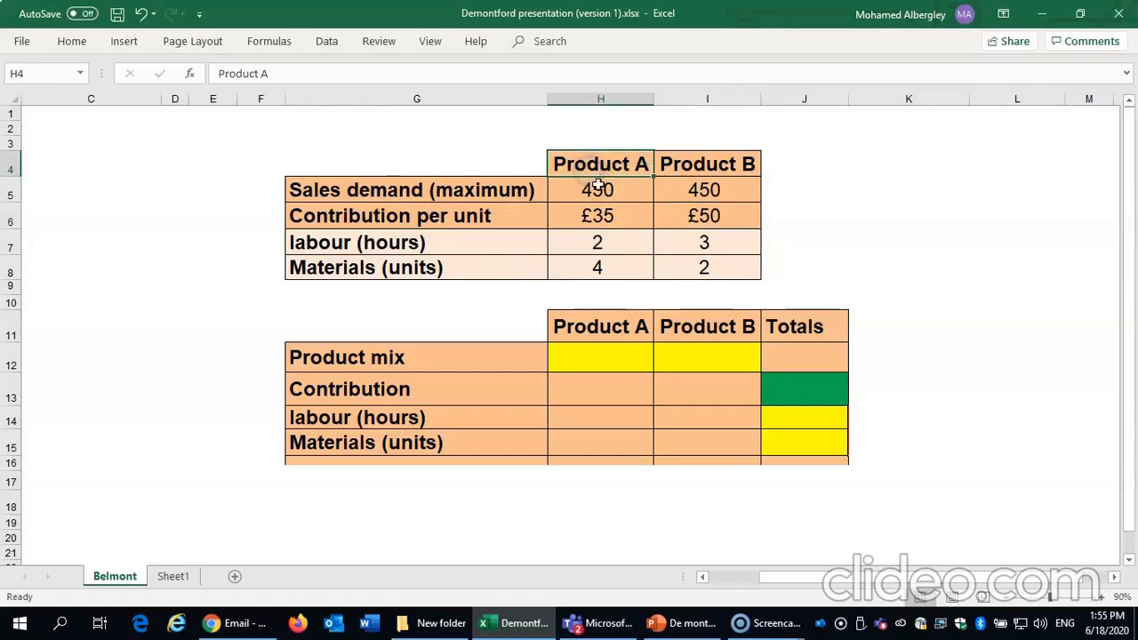
pyautogui.click(604, 244)
pyautogui.click(603, 267)
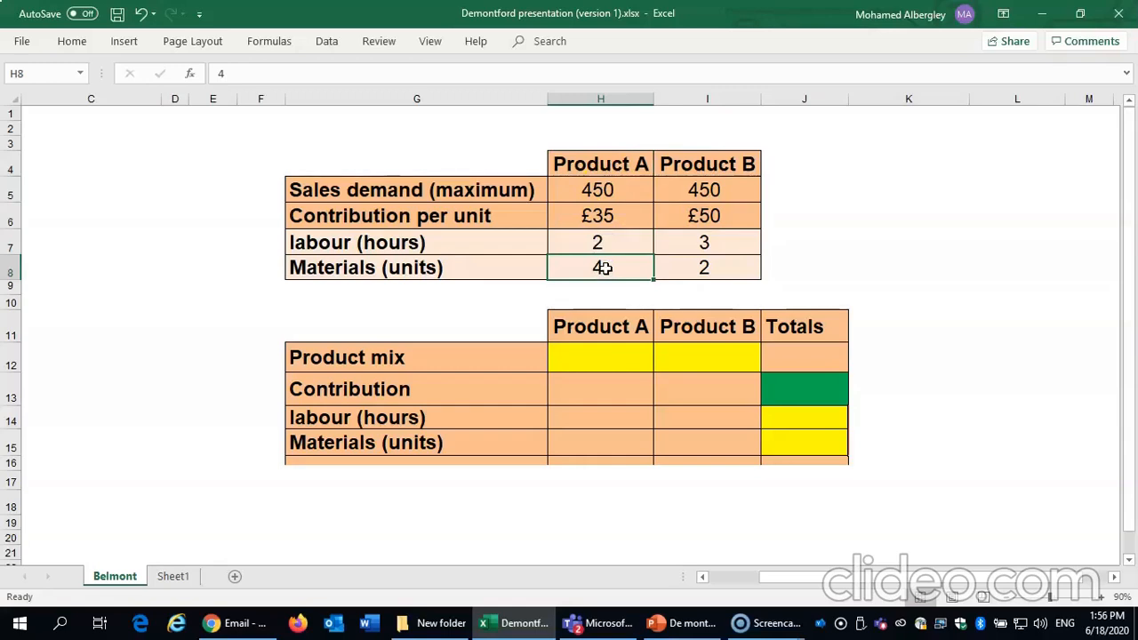
pyautogui.click(686, 160)
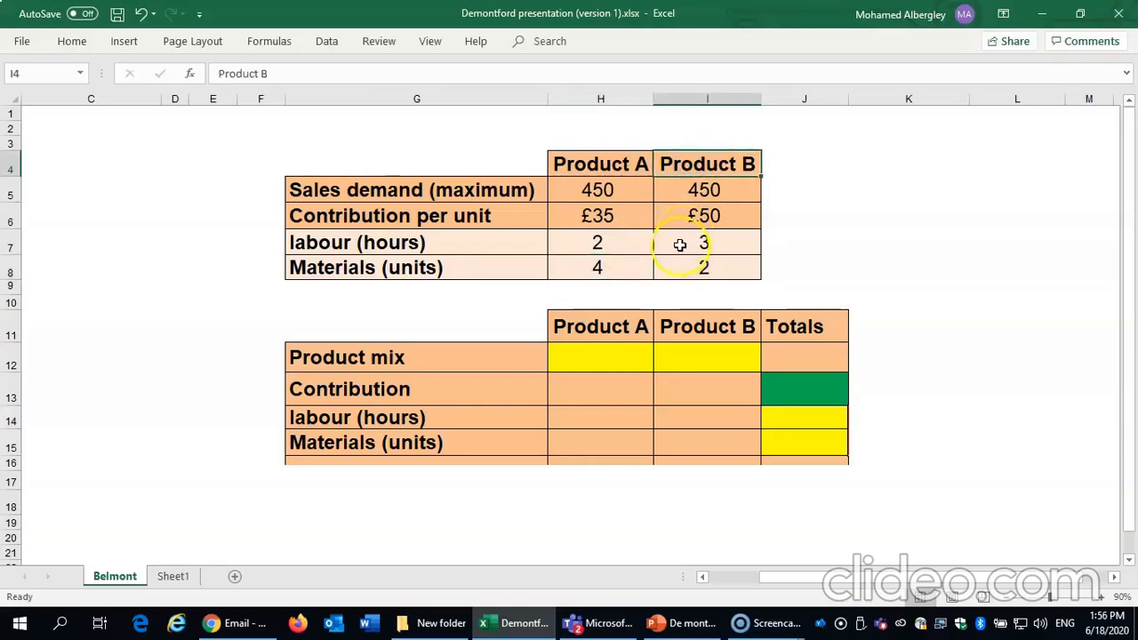
pyautogui.click(679, 245)
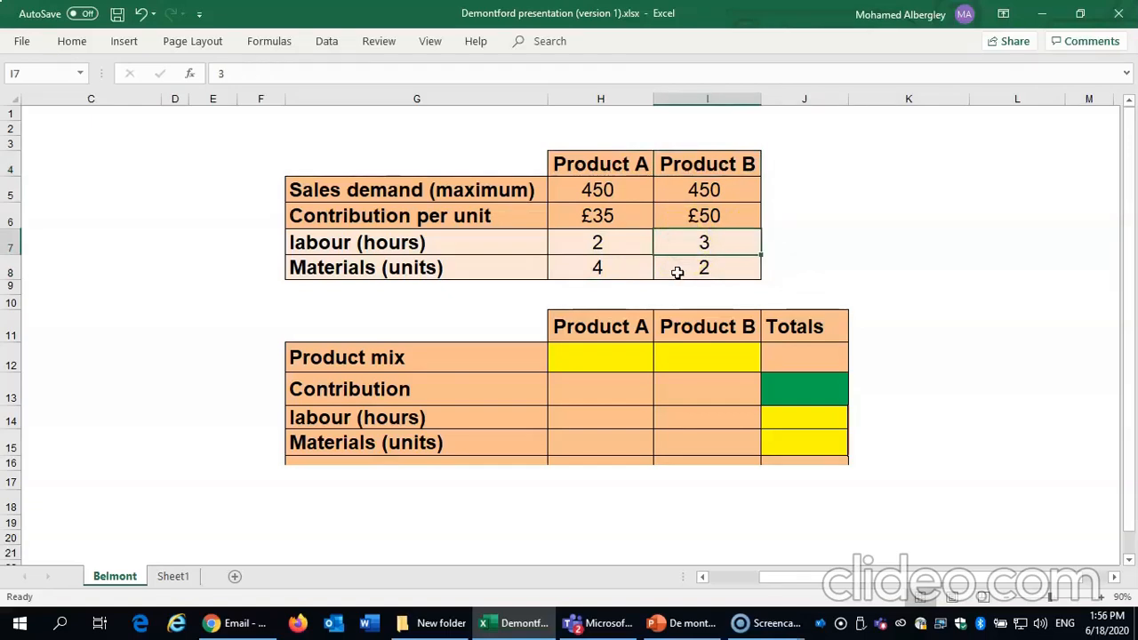
pyautogui.click(678, 271)
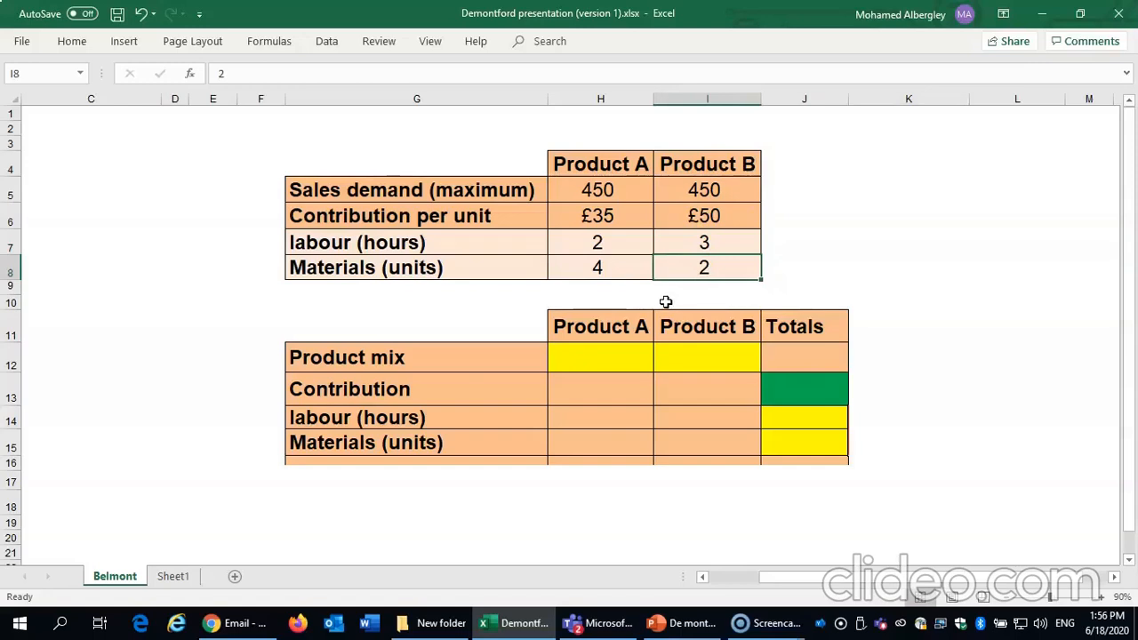
# Step: Enter a product mix of 450 for both Product A and Product B in H12 and I12
pyautogui.click(462, 189)
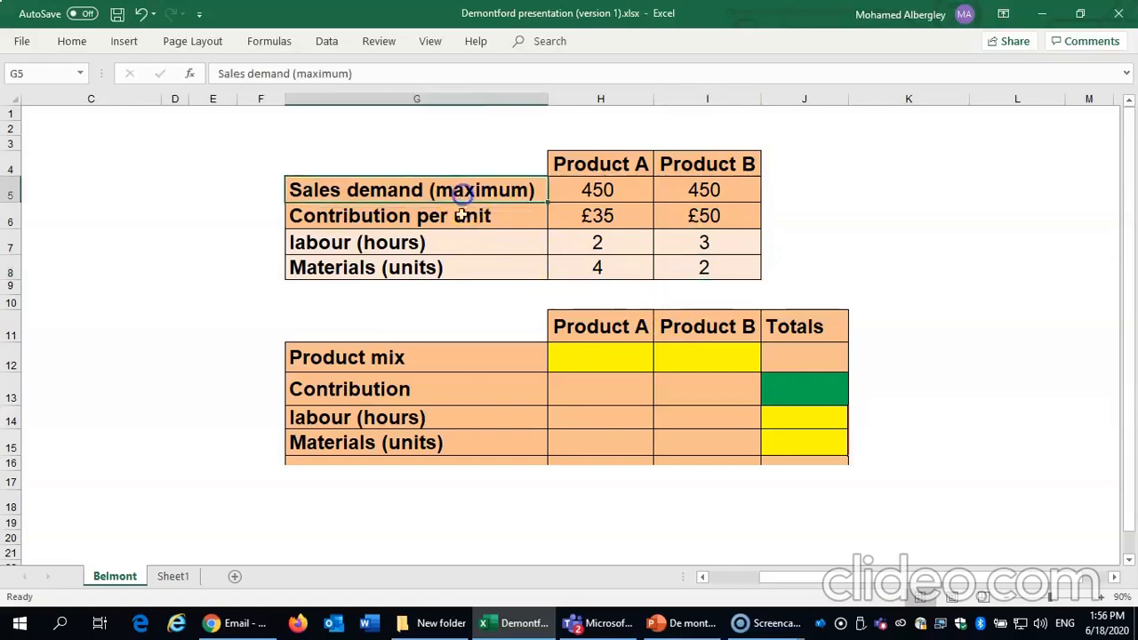
pyautogui.click(573, 361)
pyautogui.write('450')
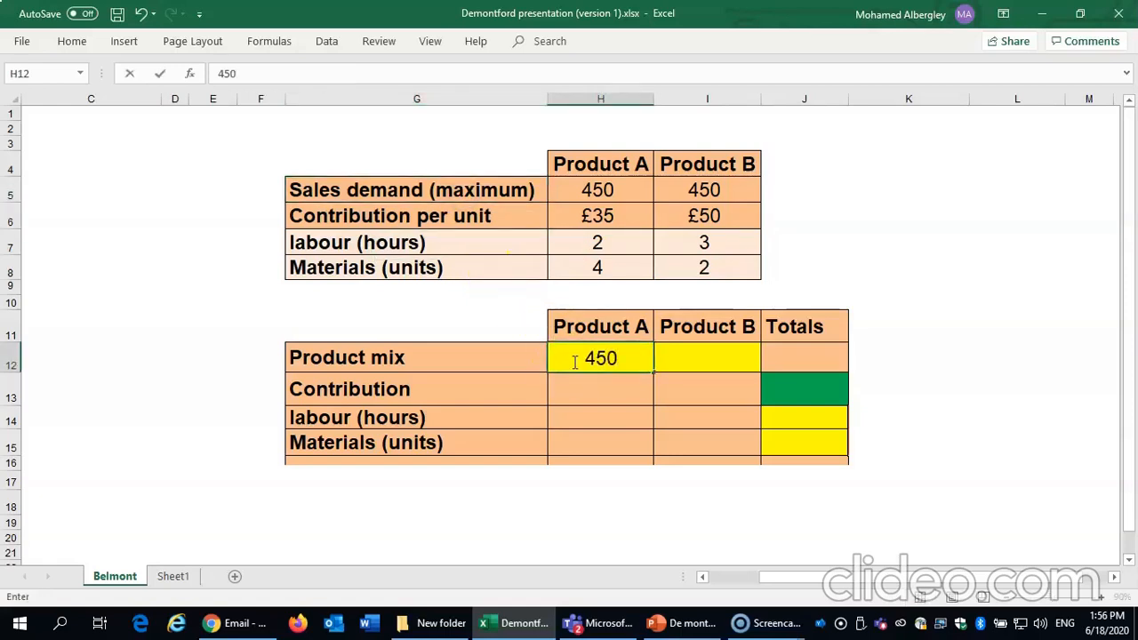
pyautogui.click(681, 359)
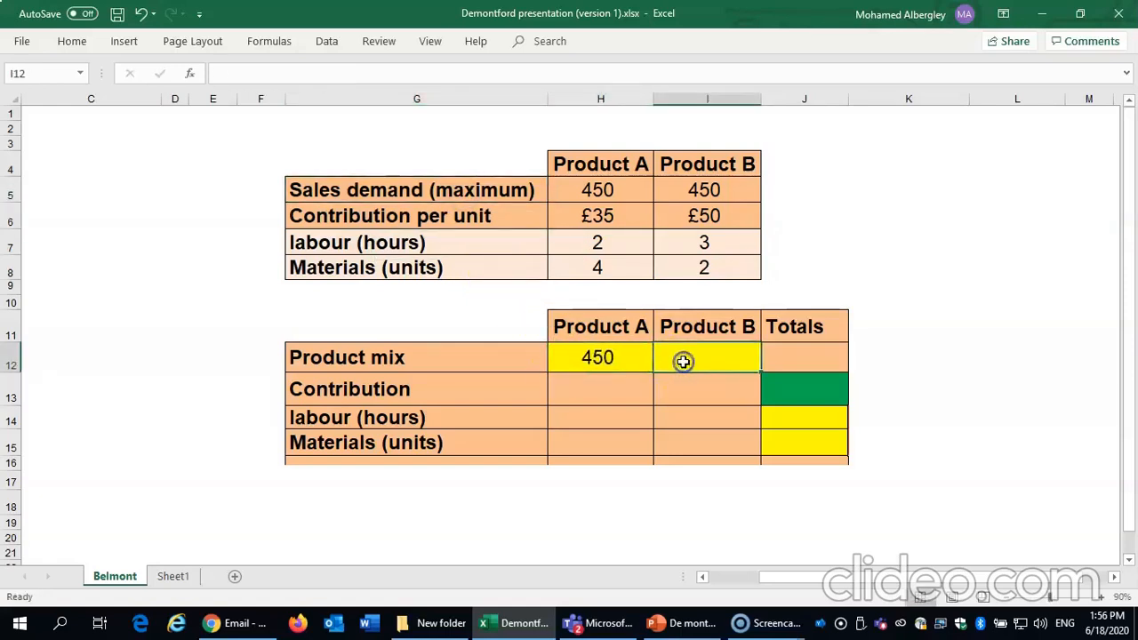
pyautogui.write('4')
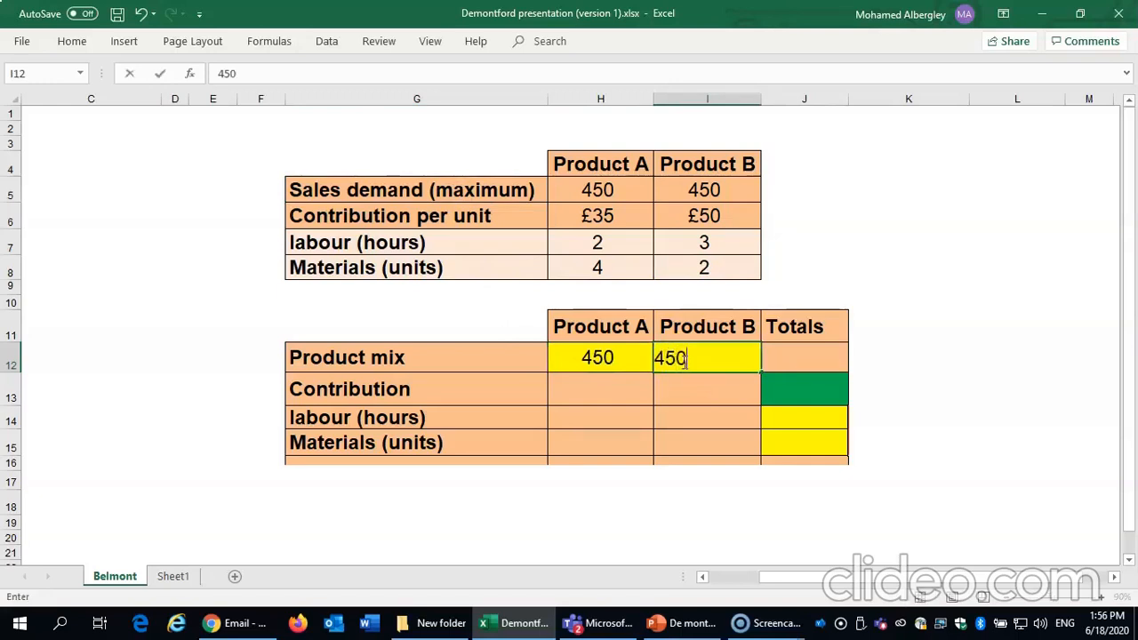
pyautogui.write('50')
pyautogui.press('Return')
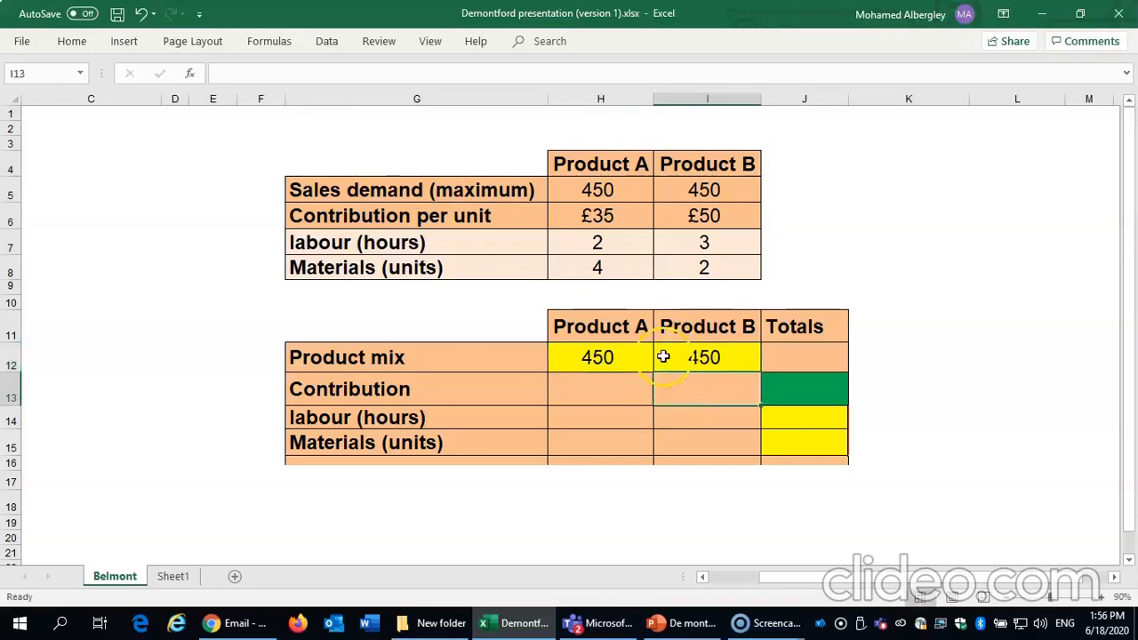
# Step: Calculate Product A's contribution in H13 by multiplying its product mix by its contribution per unit, =H12*H6
pyautogui.click(786, 385)
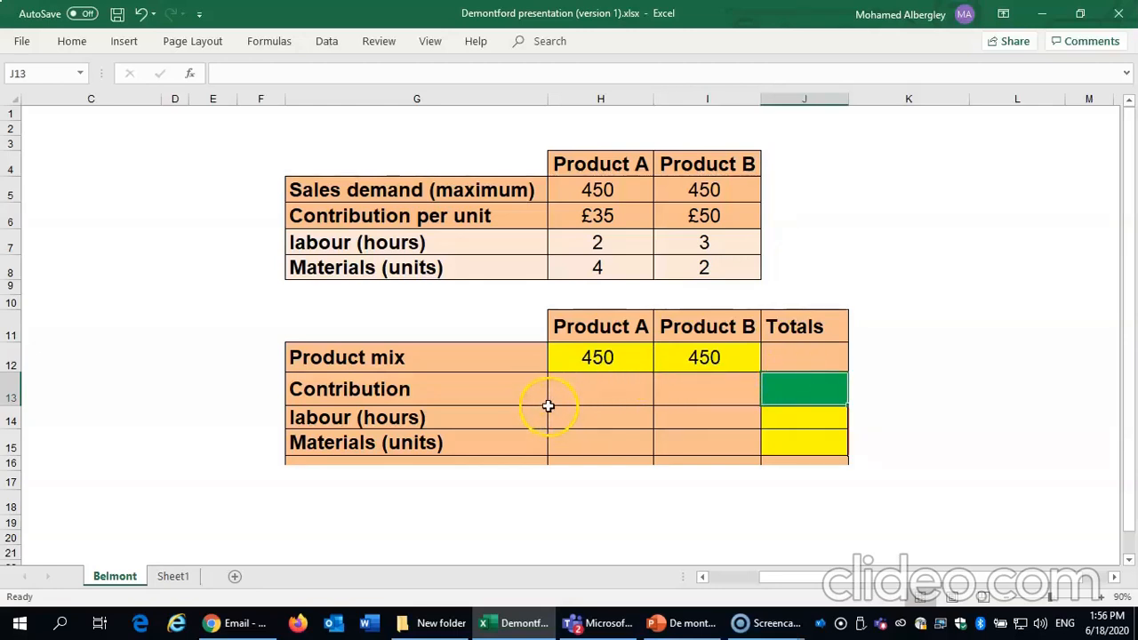
pyautogui.click(592, 396)
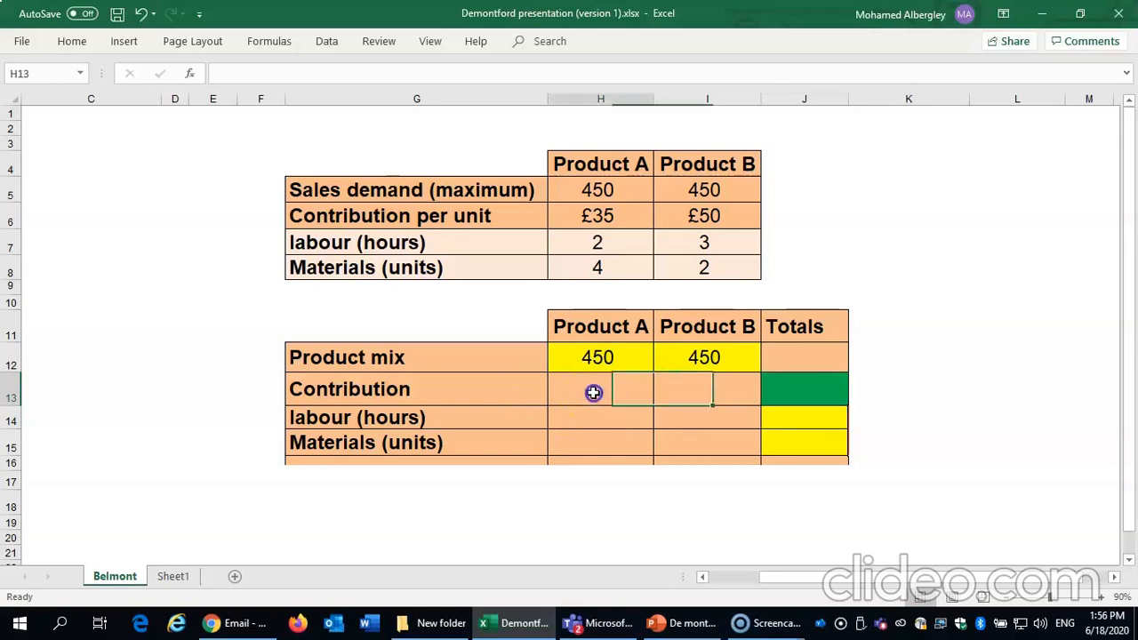
pyautogui.click(672, 396)
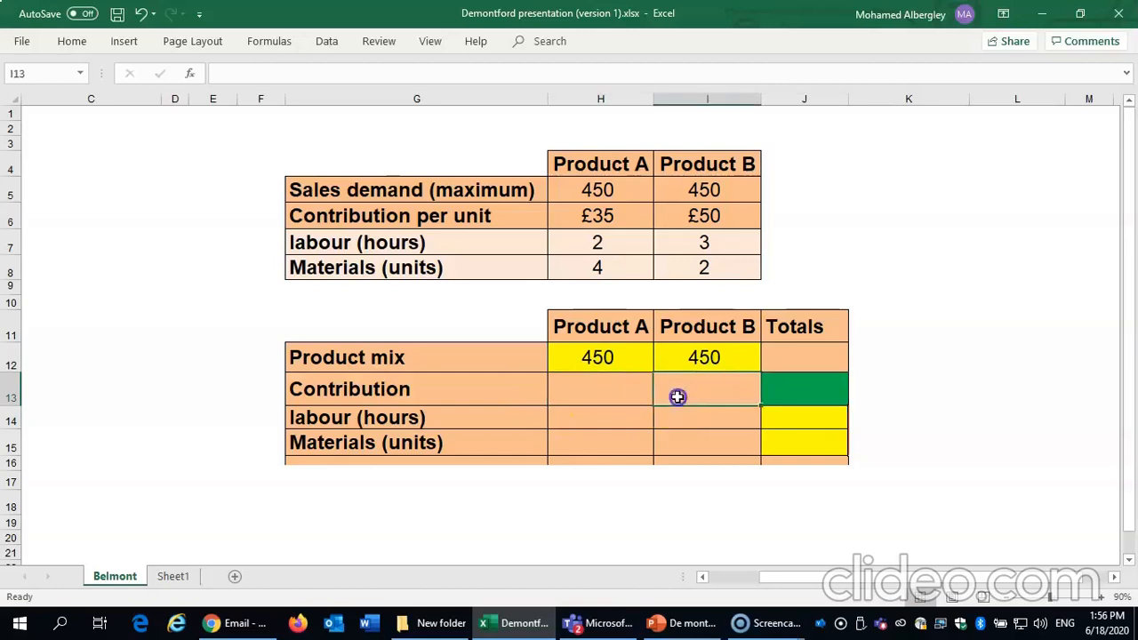
pyautogui.click(788, 384)
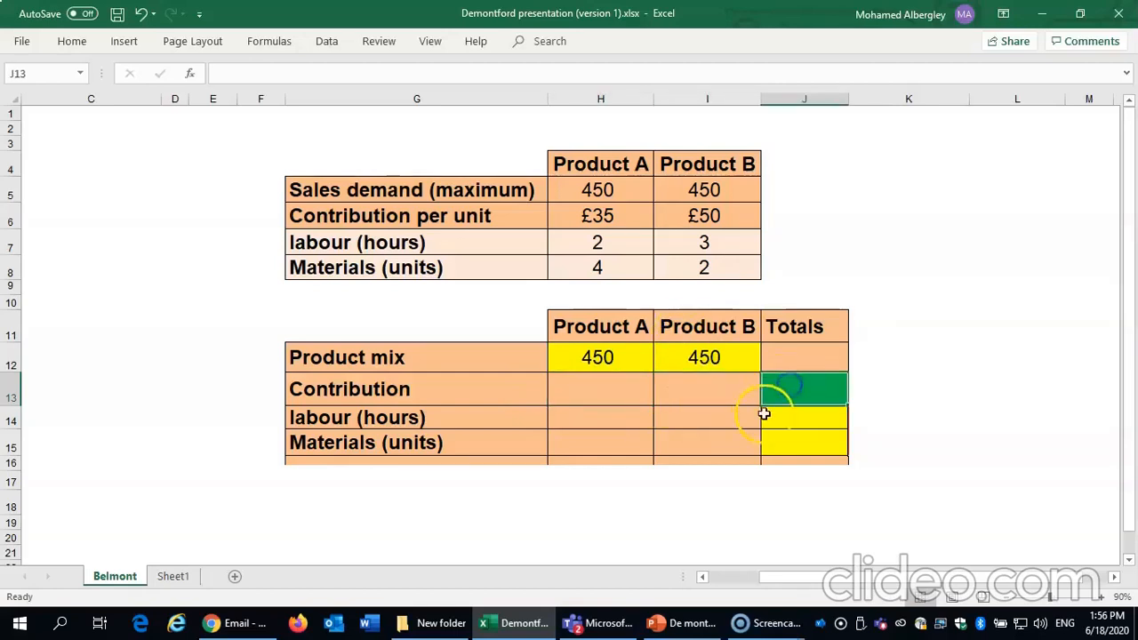
pyautogui.click(610, 395)
pyautogui.write('=')
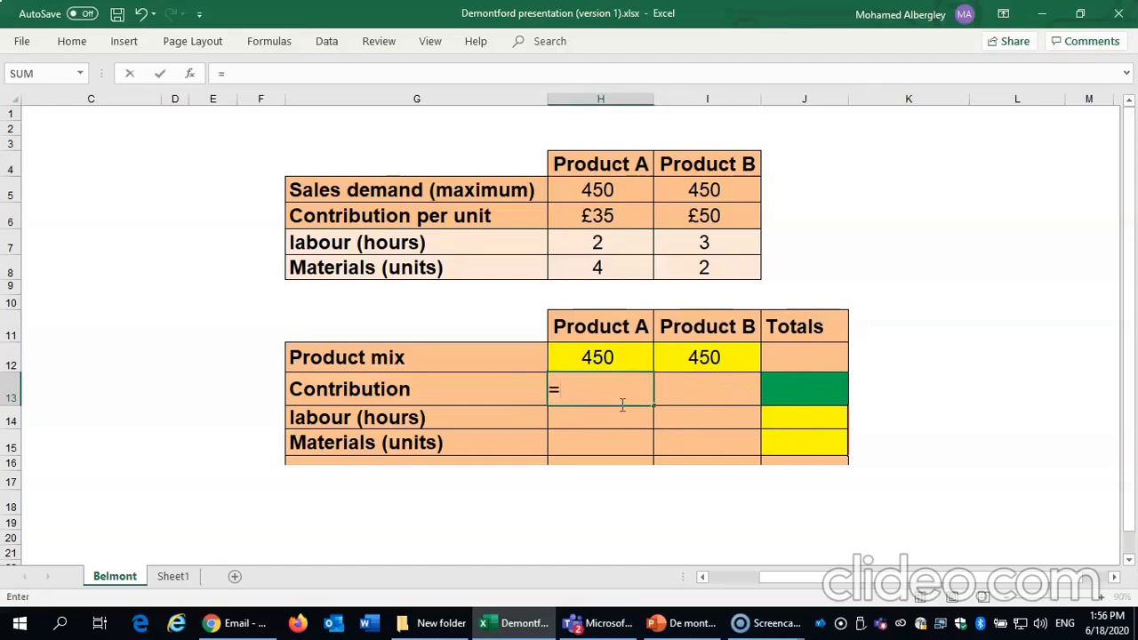
pyautogui.click(588, 361)
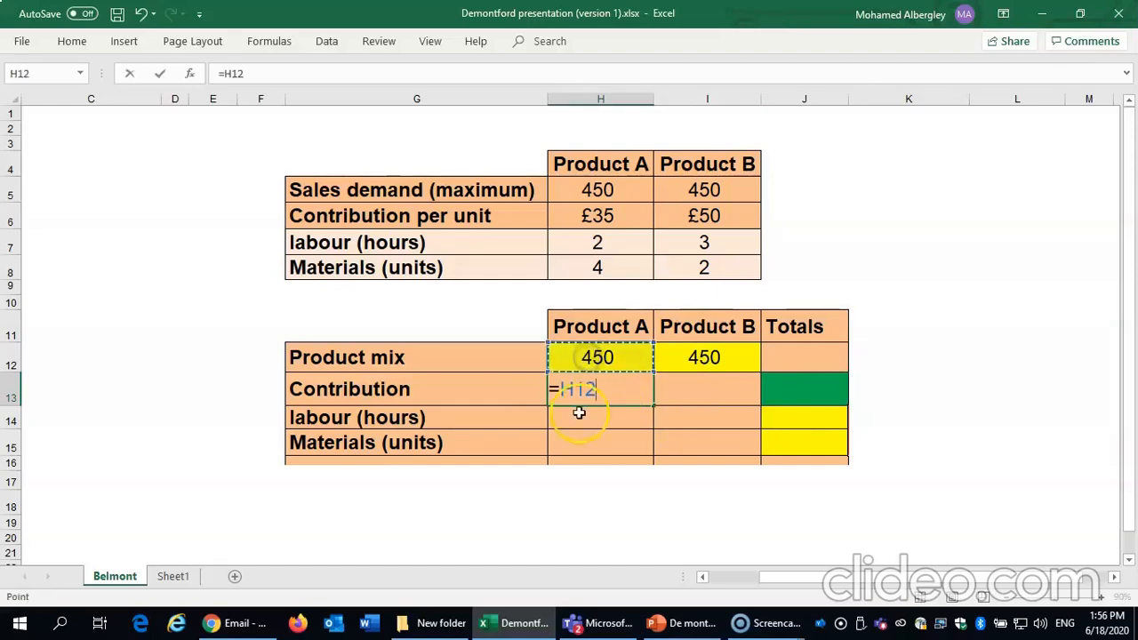
pyautogui.write('*')
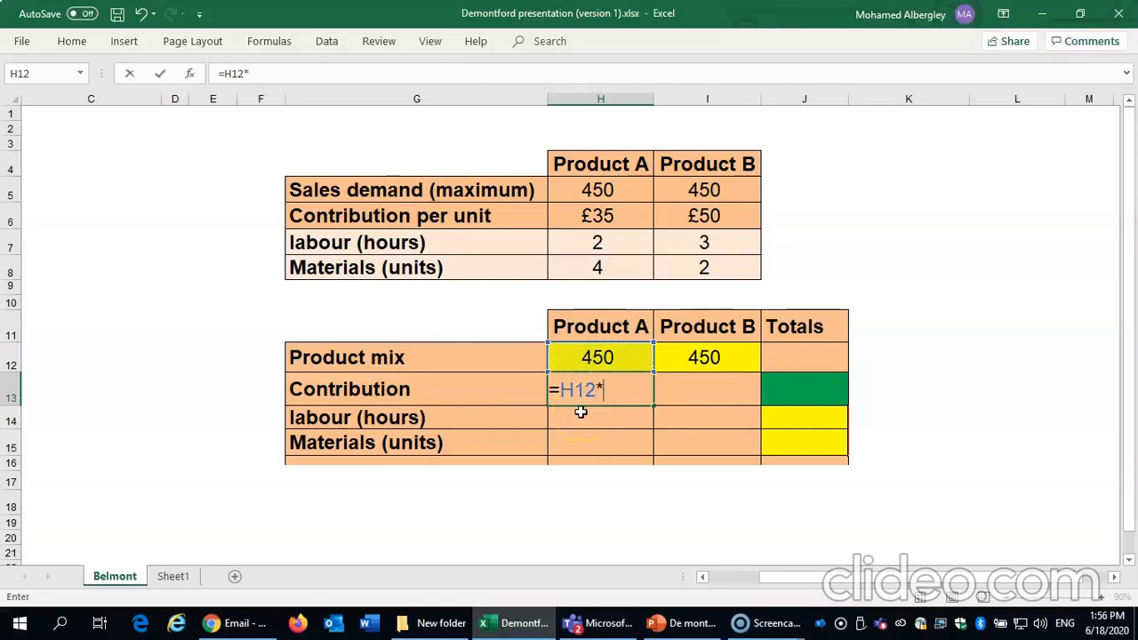
pyautogui.click(579, 218)
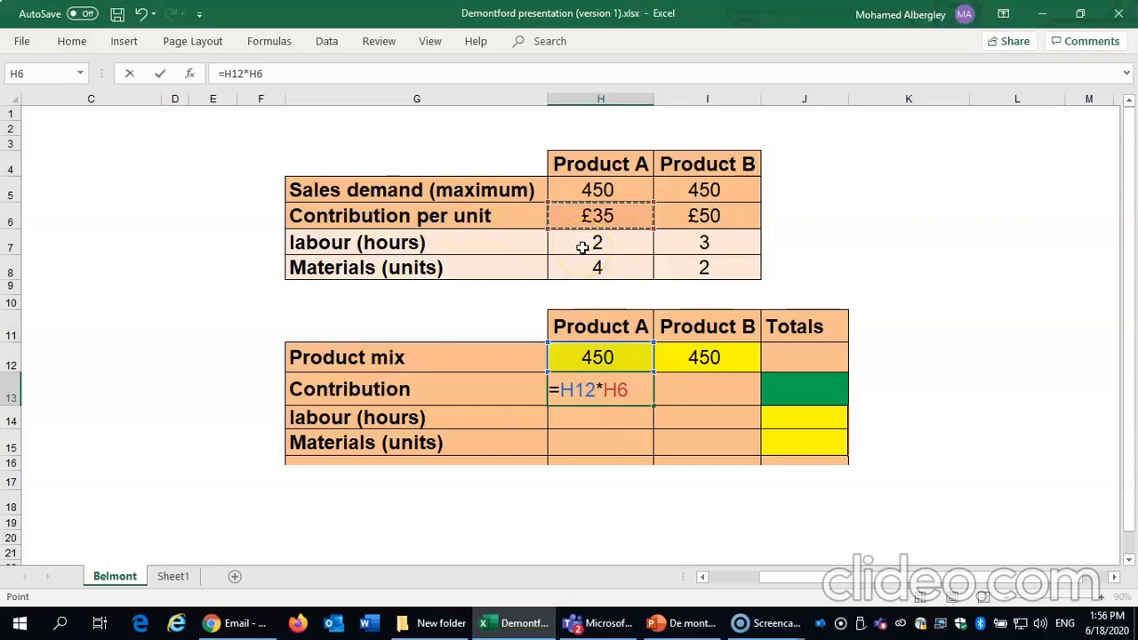
pyautogui.press('Return')
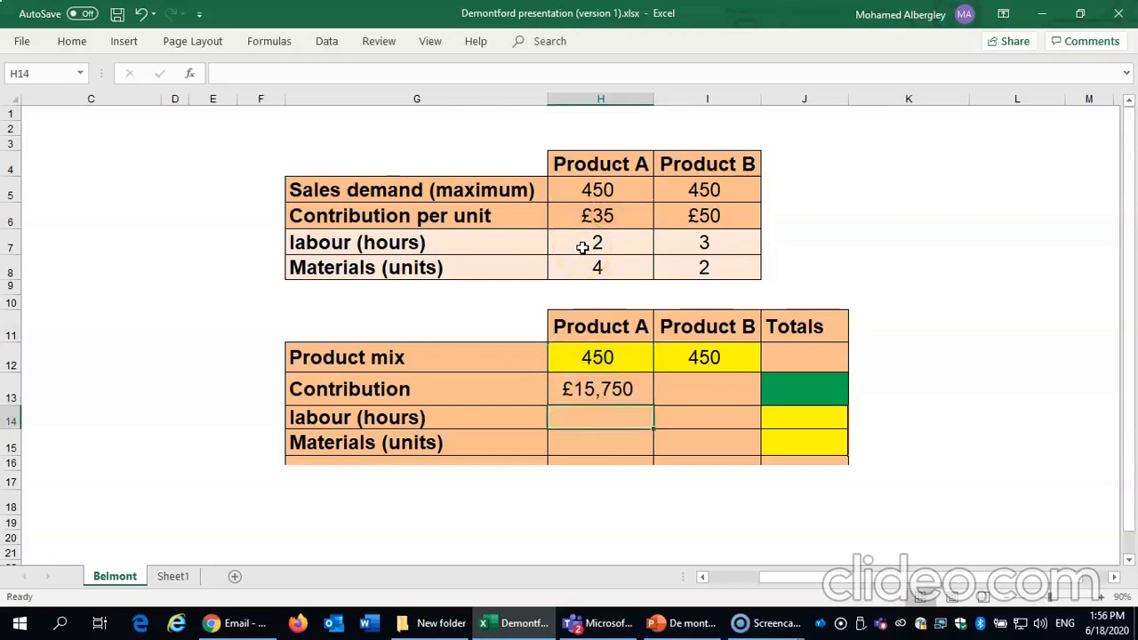
# Step: Calculate Product B's contribution in I13 as product mix times contribution per unit, using =I12*I6
pyautogui.click(684, 391)
pyautogui.write('=')
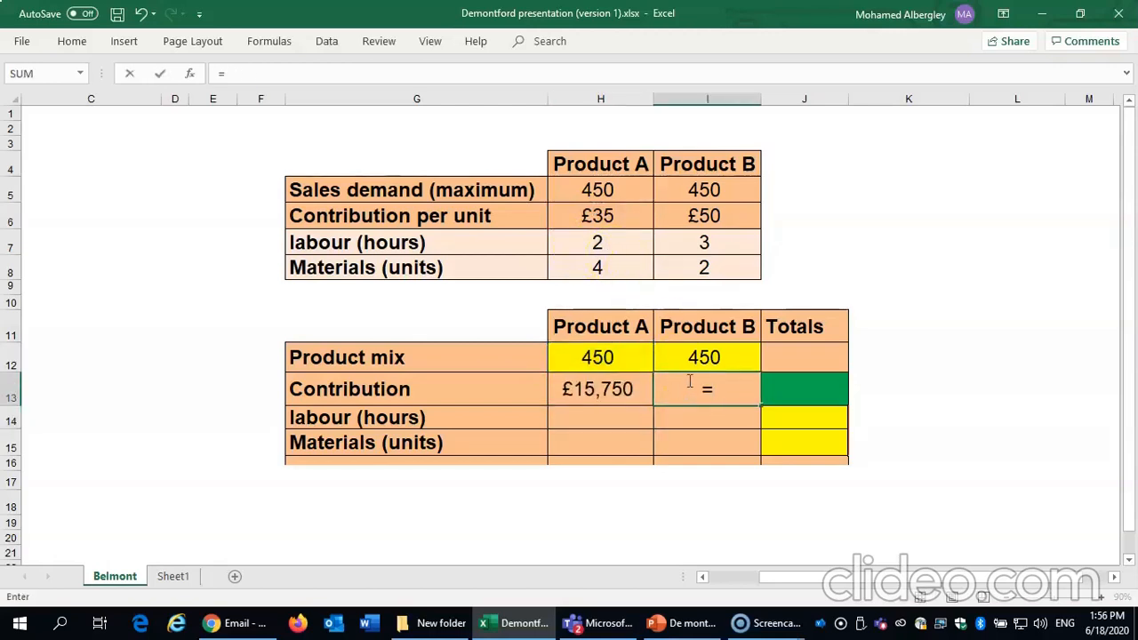
pyautogui.click(688, 357)
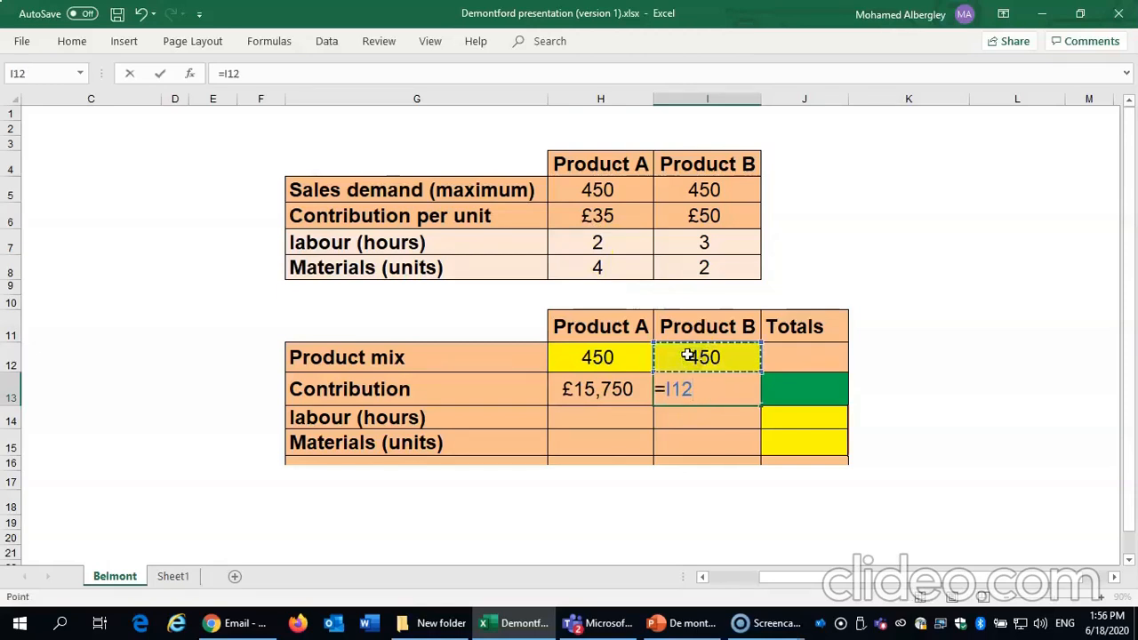
pyautogui.write('*')
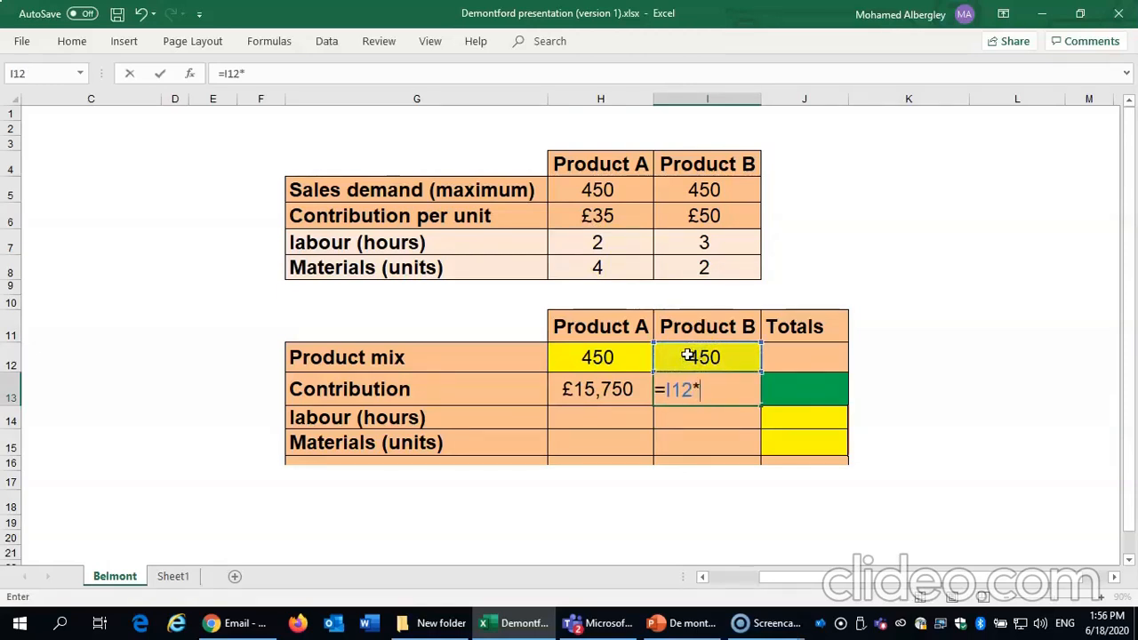
pyautogui.click(664, 212)
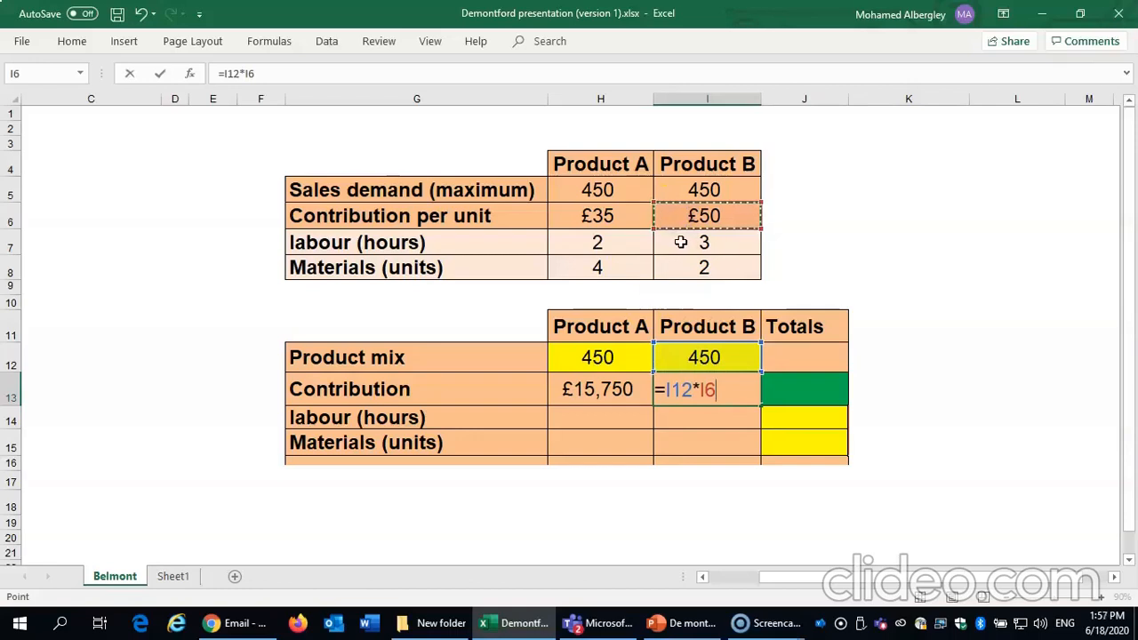
pyautogui.press('Return')
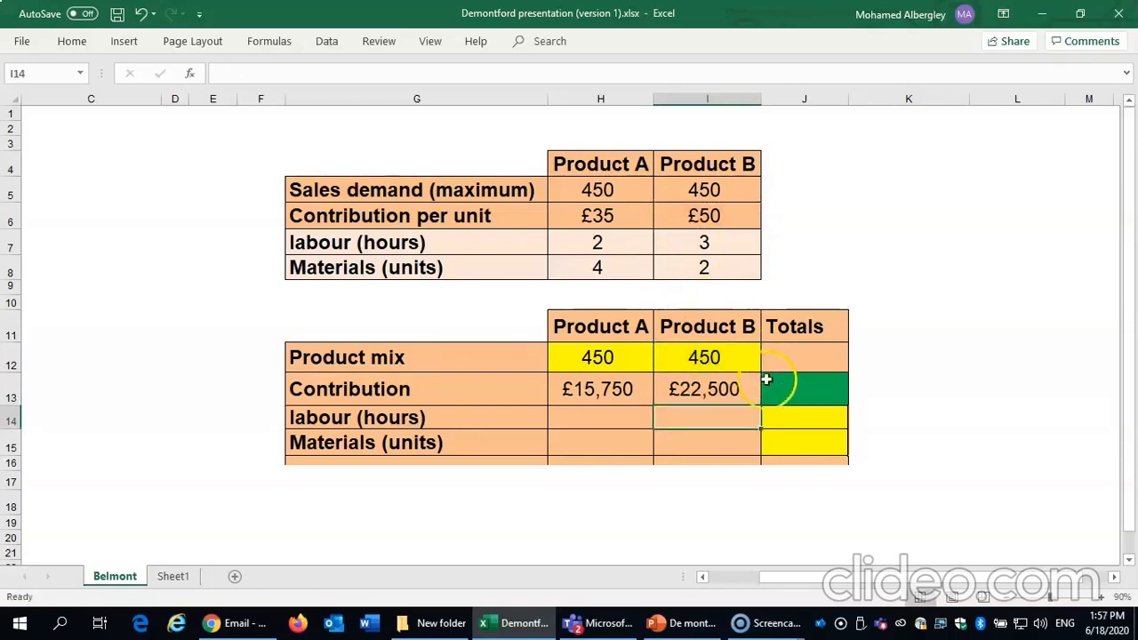
# Step: Total the contribution of both products in J13 with the formula =H13+I13
pyautogui.click(794, 388)
pyautogui.write('=')
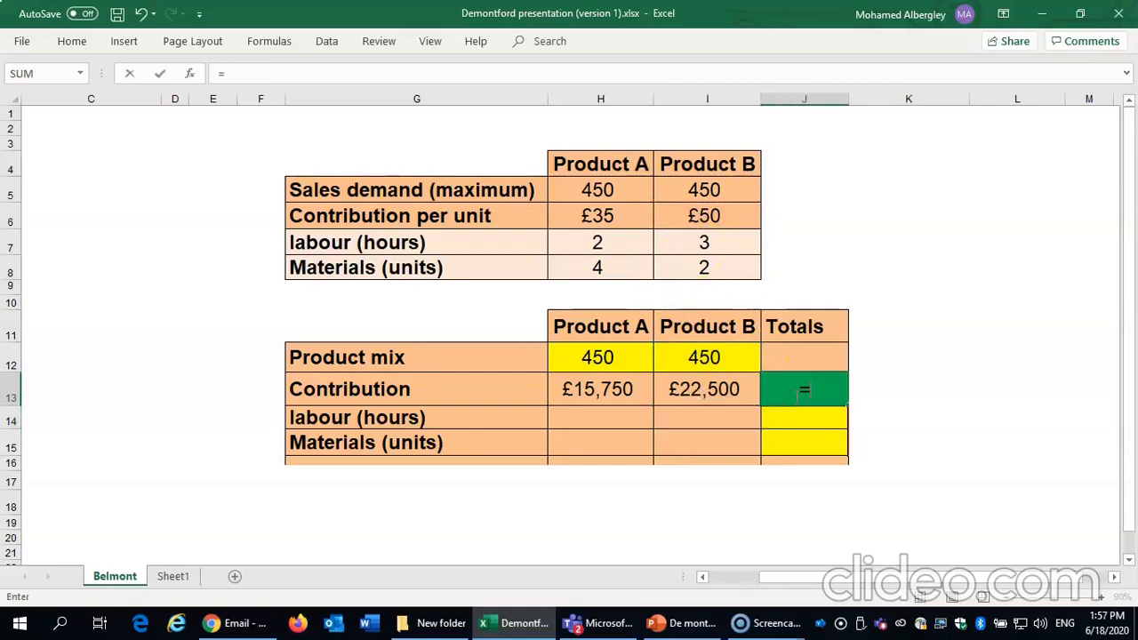
pyautogui.click(599, 400)
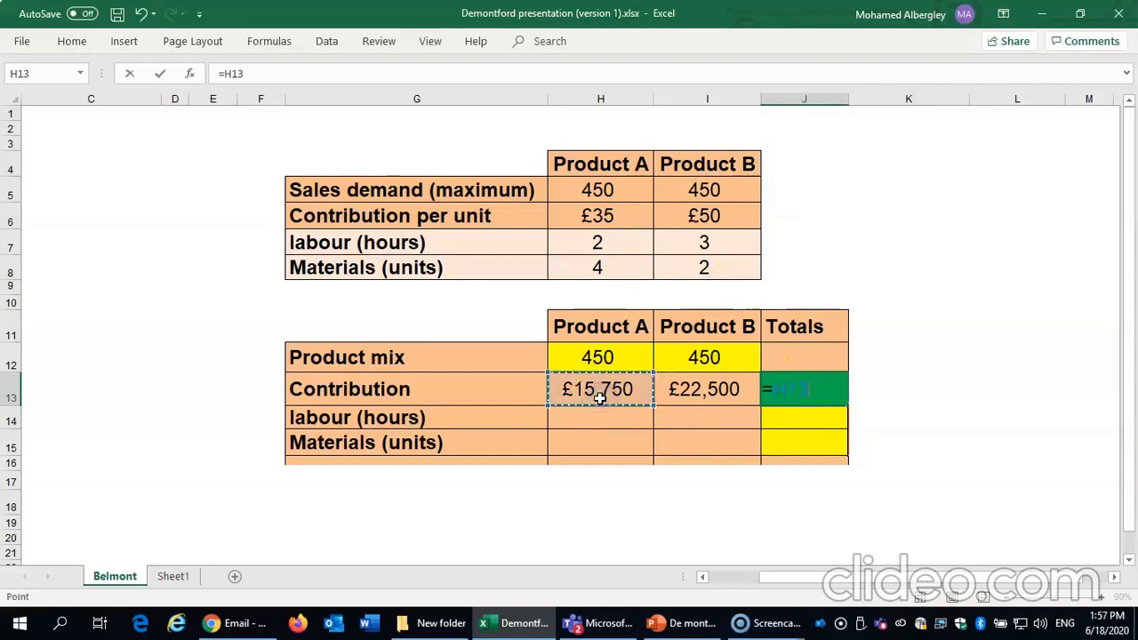
pyautogui.write('+')
pyautogui.click(664, 387)
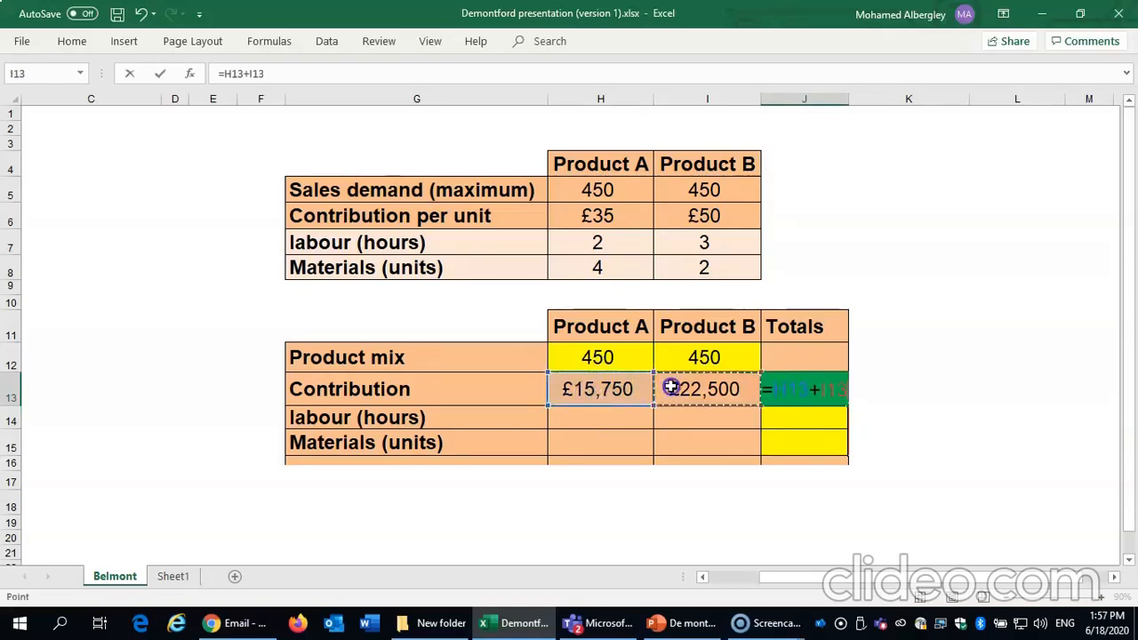
pyautogui.press('Return')
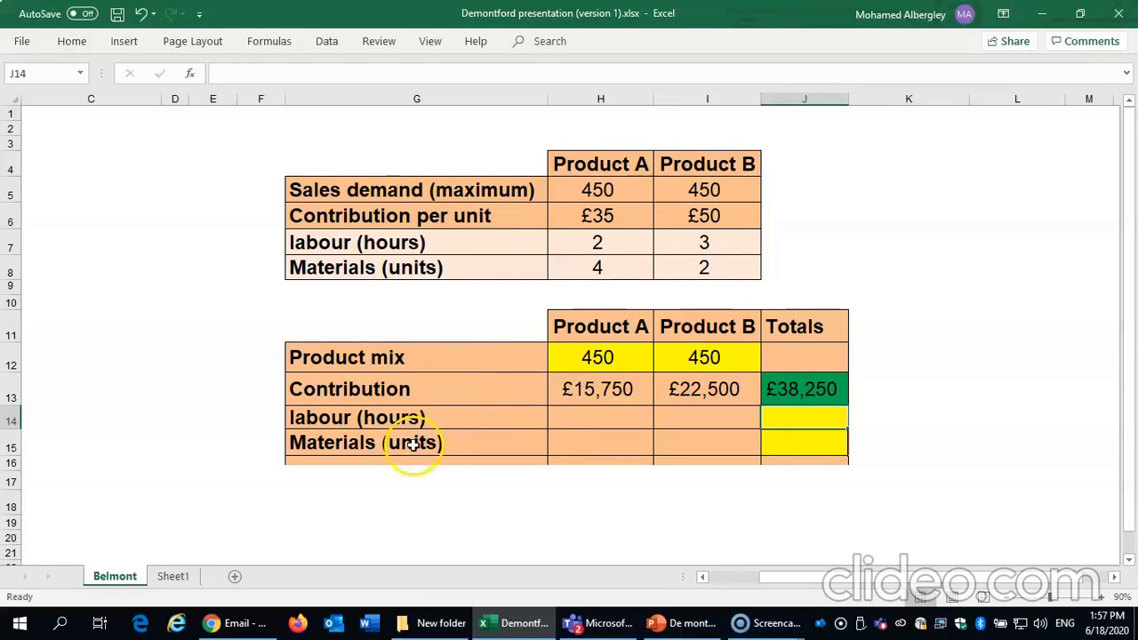
# Step: Calculate Product A's labour hours in H14 as product mix times labour hours per unit, using =H12*H7
pyautogui.click(588, 416)
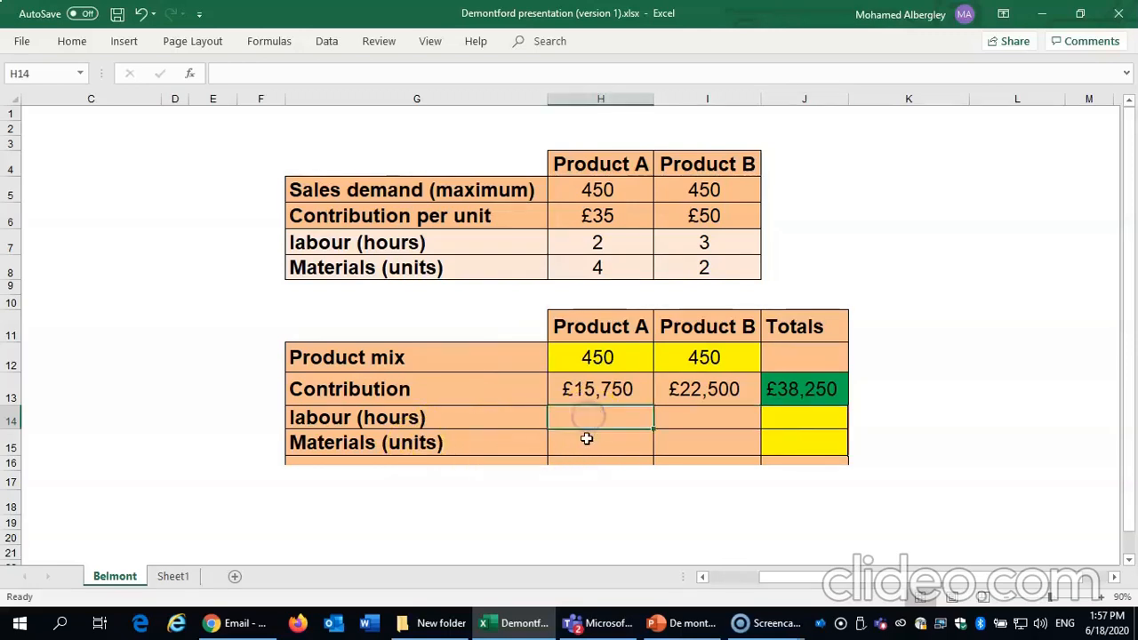
pyautogui.write('=')
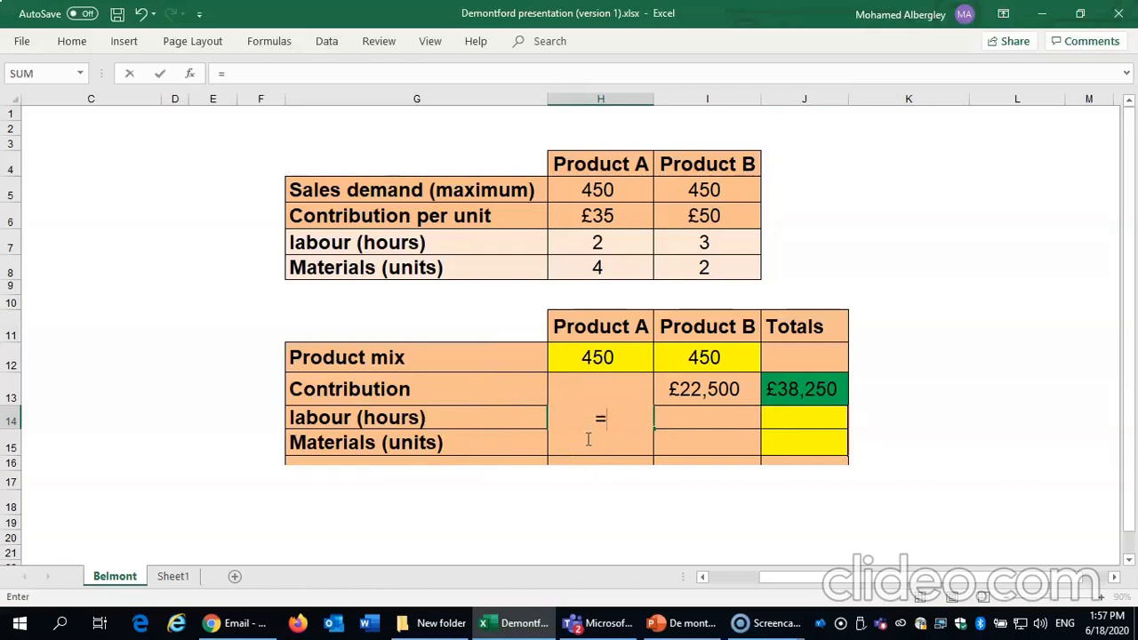
pyautogui.click(578, 361)
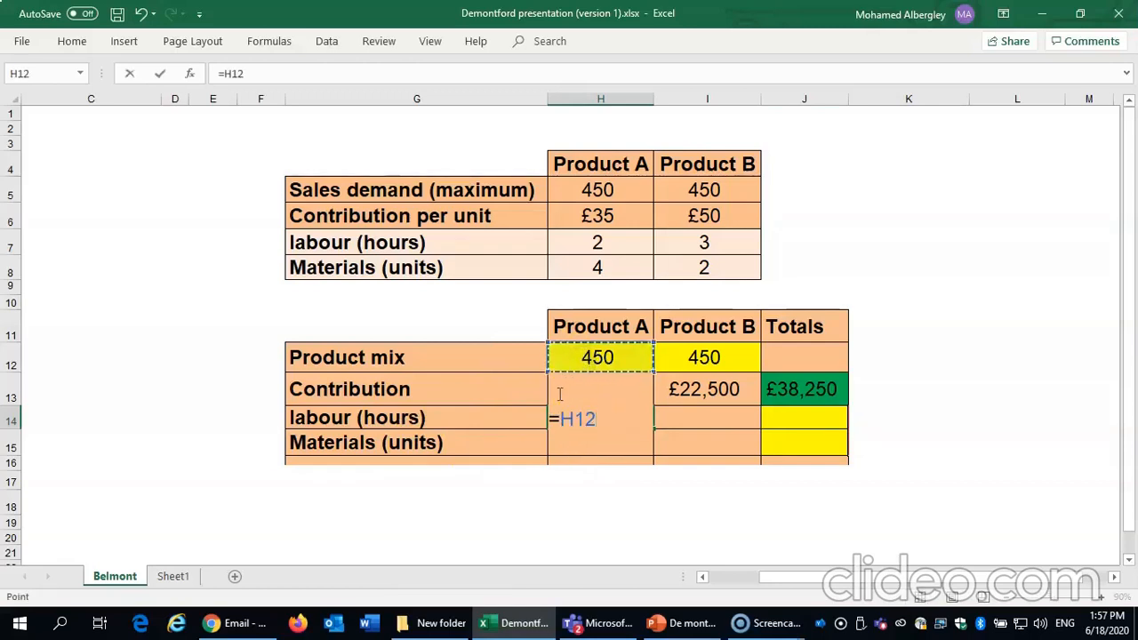
pyautogui.write('*')
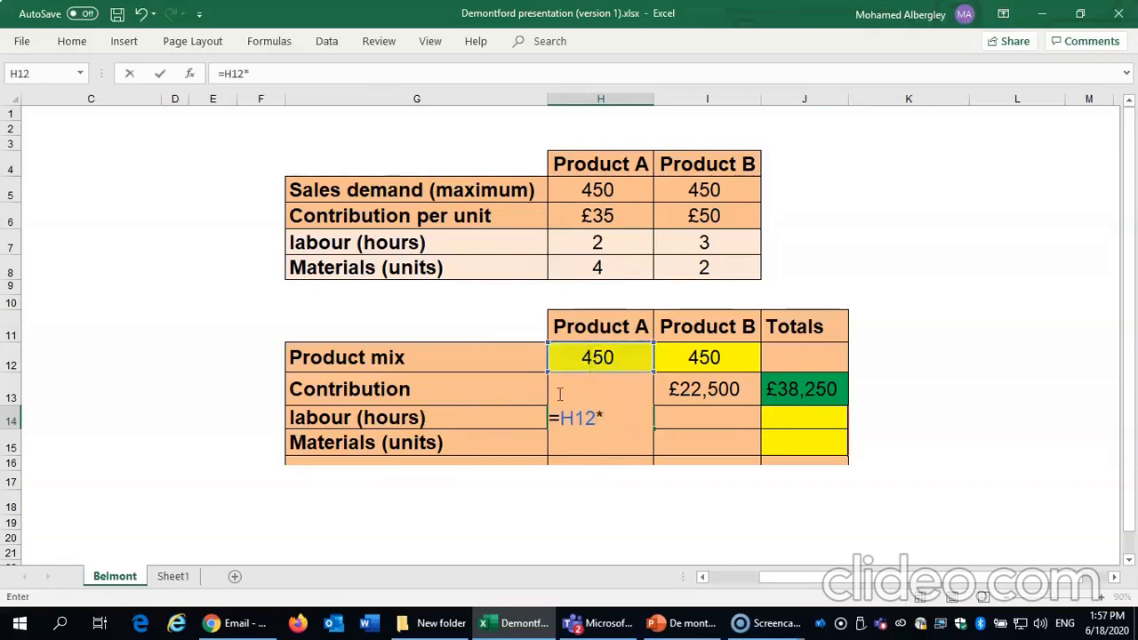
pyautogui.click(614, 242)
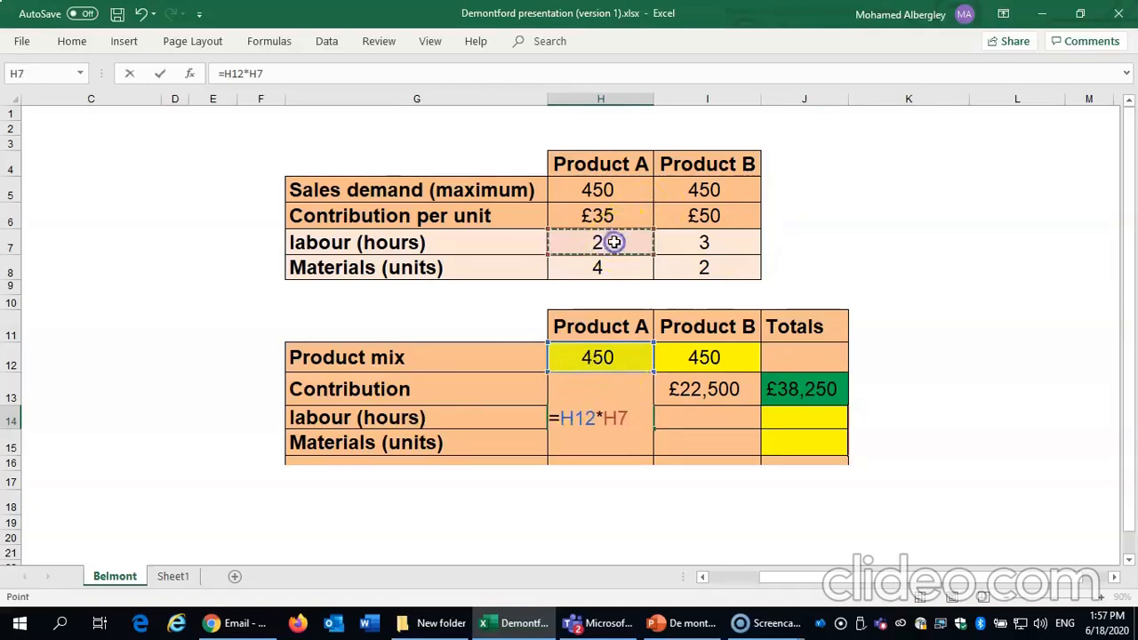
pyautogui.press('Return')
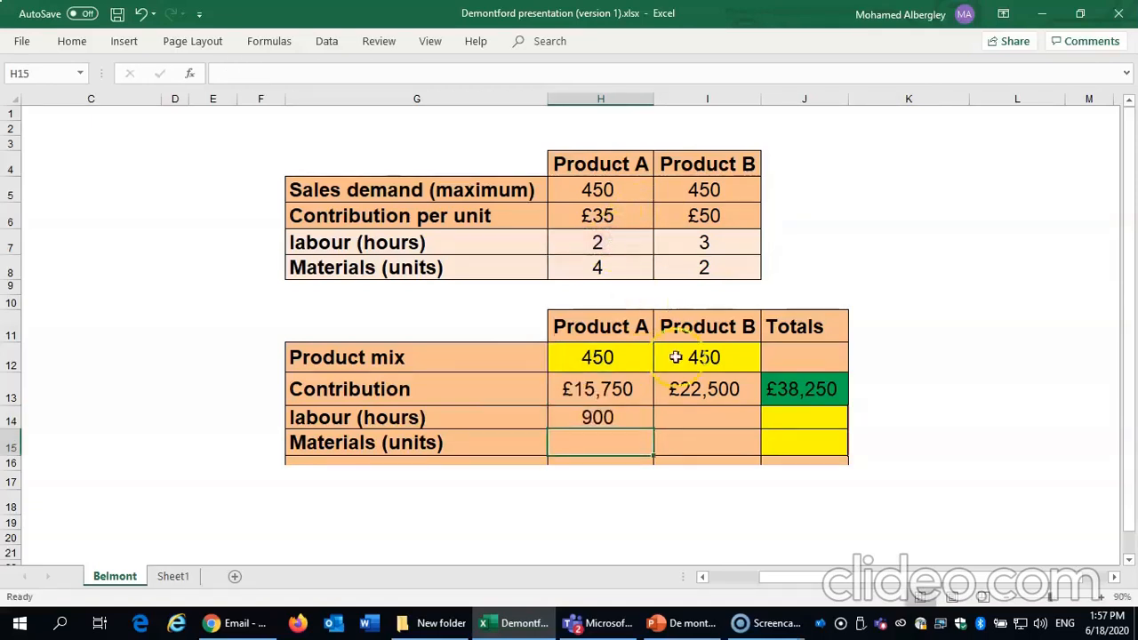
# Step: Calculate Product B's labour hours in I14 by multiplying its product mix by its labour hours per unit, =I12*I7
pyautogui.click(682, 417)
pyautogui.write('=')
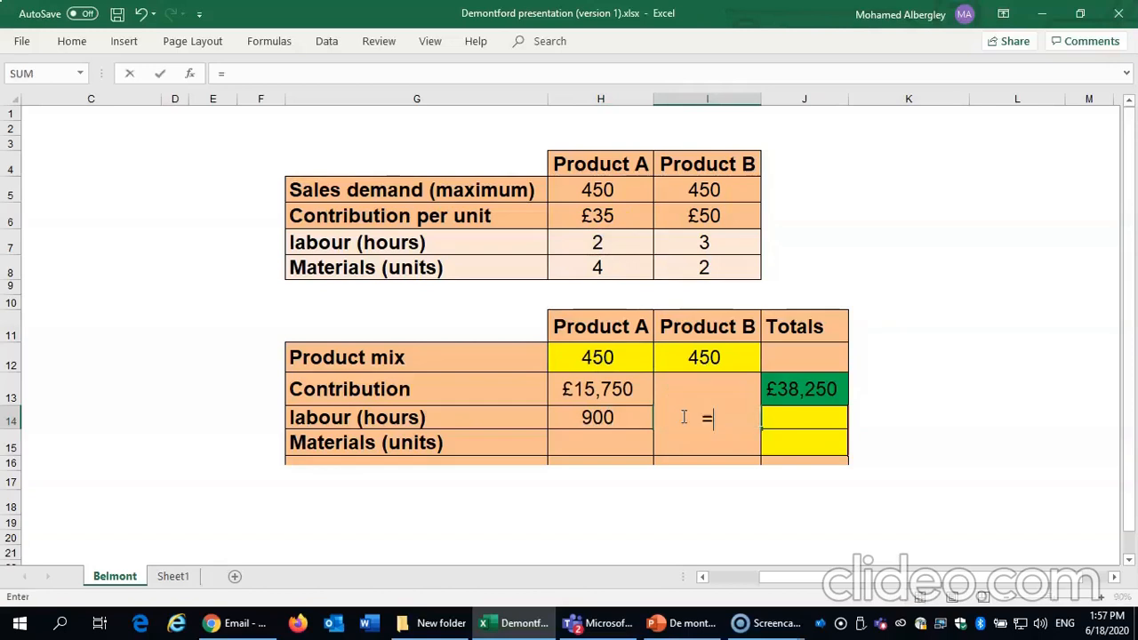
pyautogui.click(693, 360)
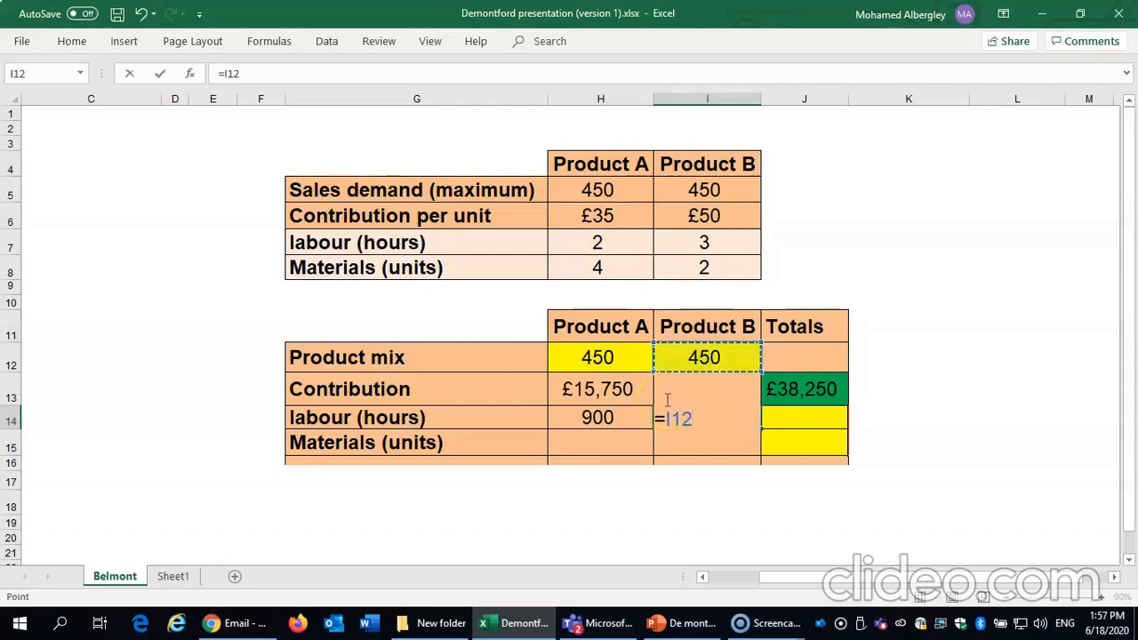
pyautogui.write('*')
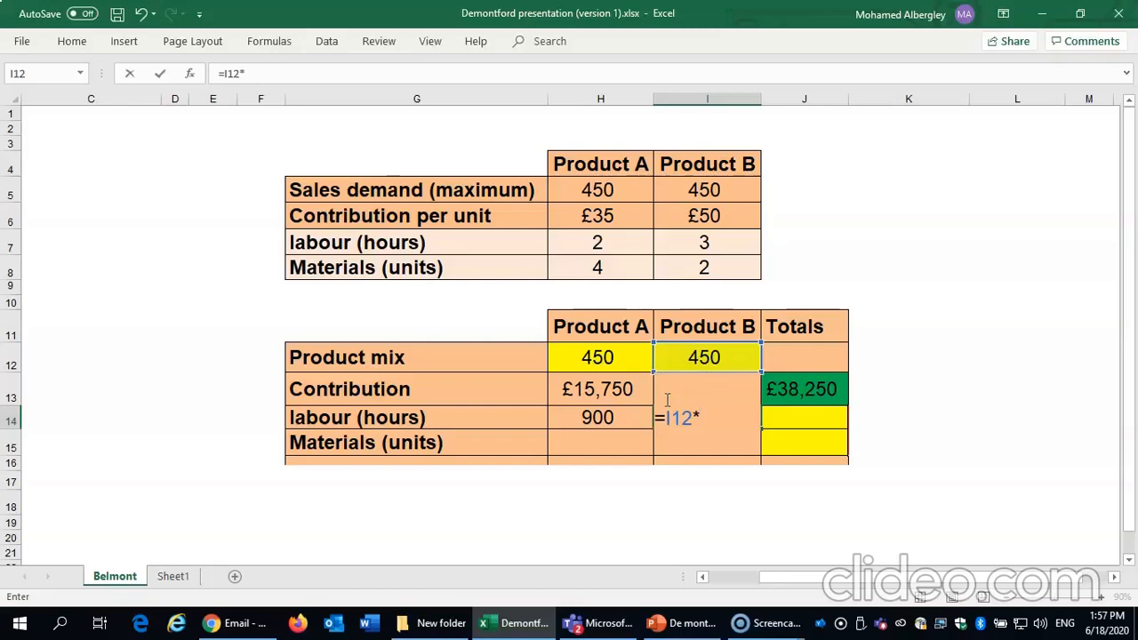
pyautogui.click(689, 245)
pyautogui.press('Return')
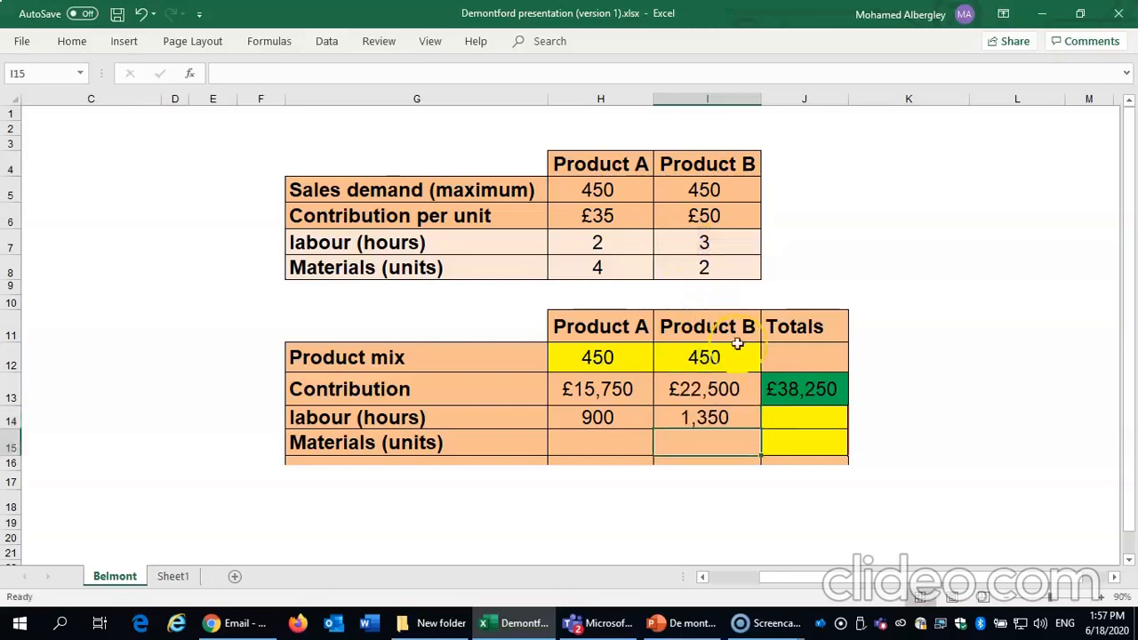
# Step: Add the labour hours of Product A and Product B in J14 using =H14+I14
pyautogui.click(784, 419)
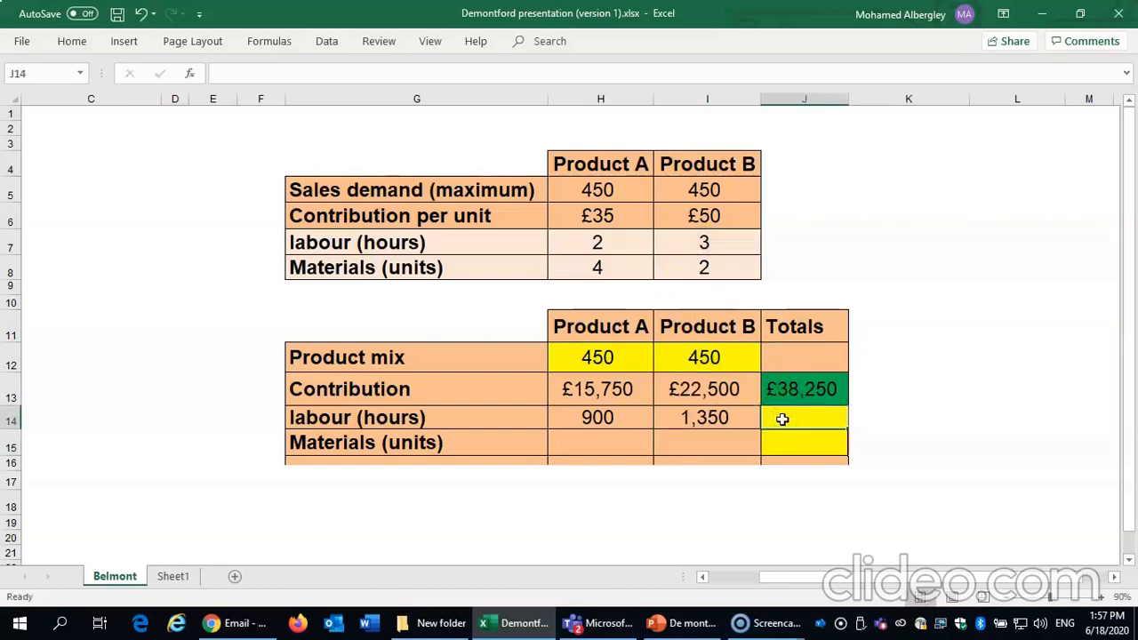
pyautogui.write('=')
pyautogui.click(625, 418)
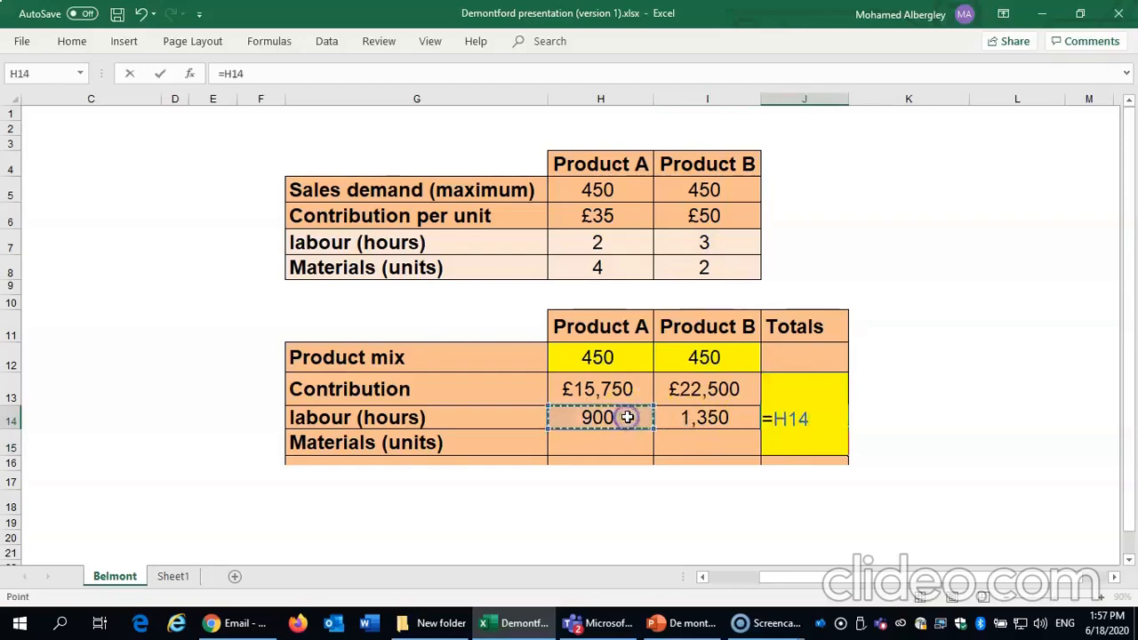
pyautogui.write('+')
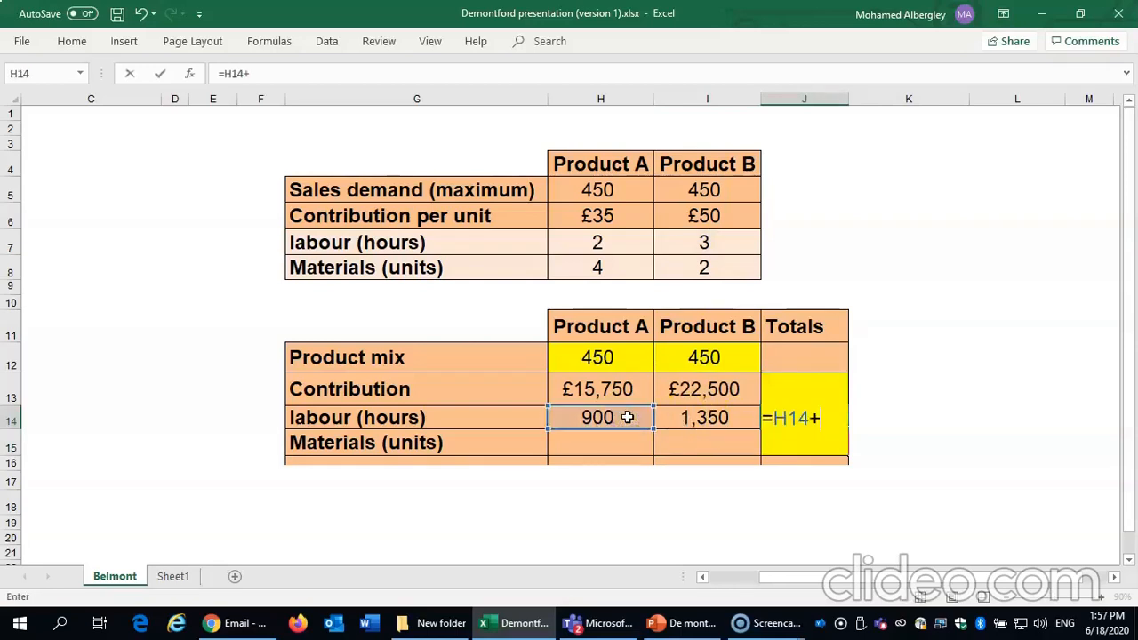
pyautogui.click(671, 418)
pyautogui.press('Return')
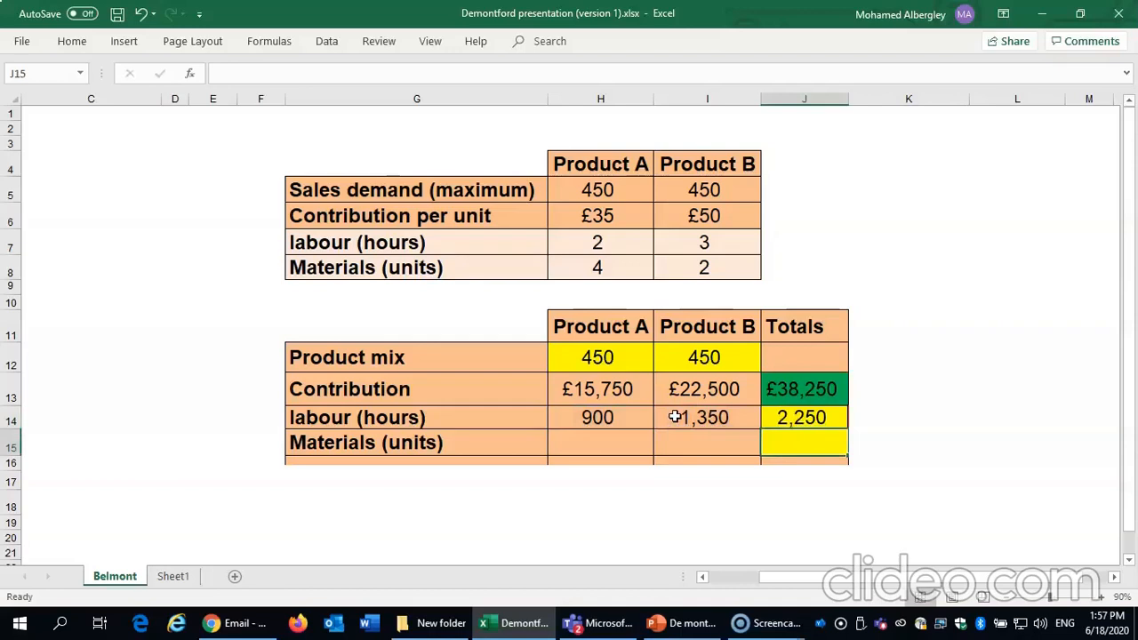
# Step: Calculate Product A's material units in H15 as product mix times materials per unit, using =H12*H8
pyautogui.click(594, 442)
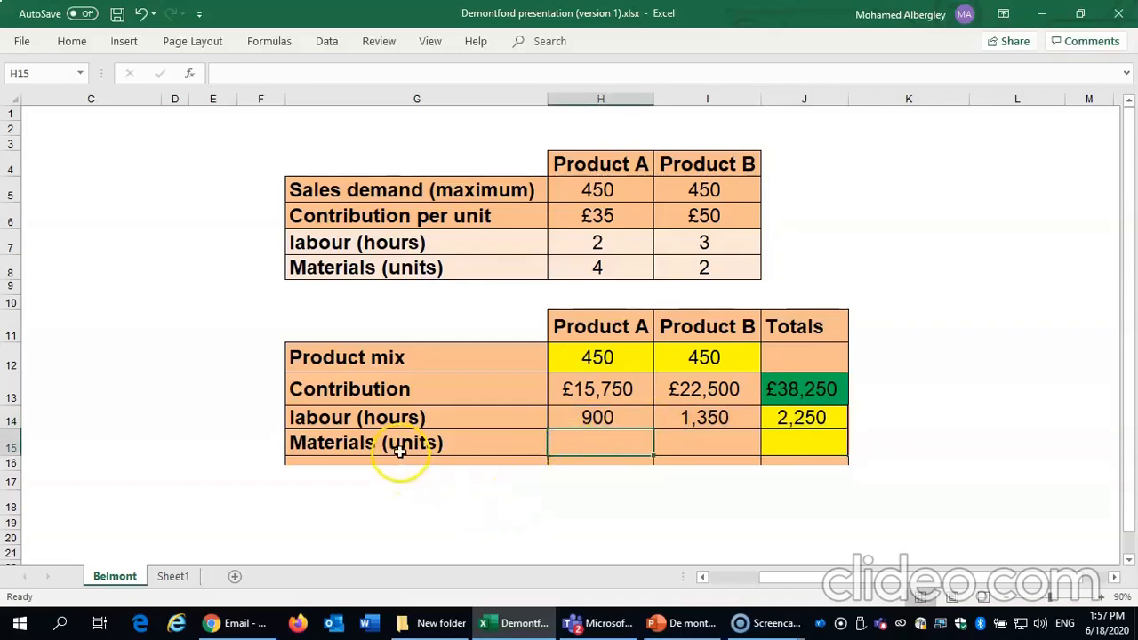
pyautogui.write('=')
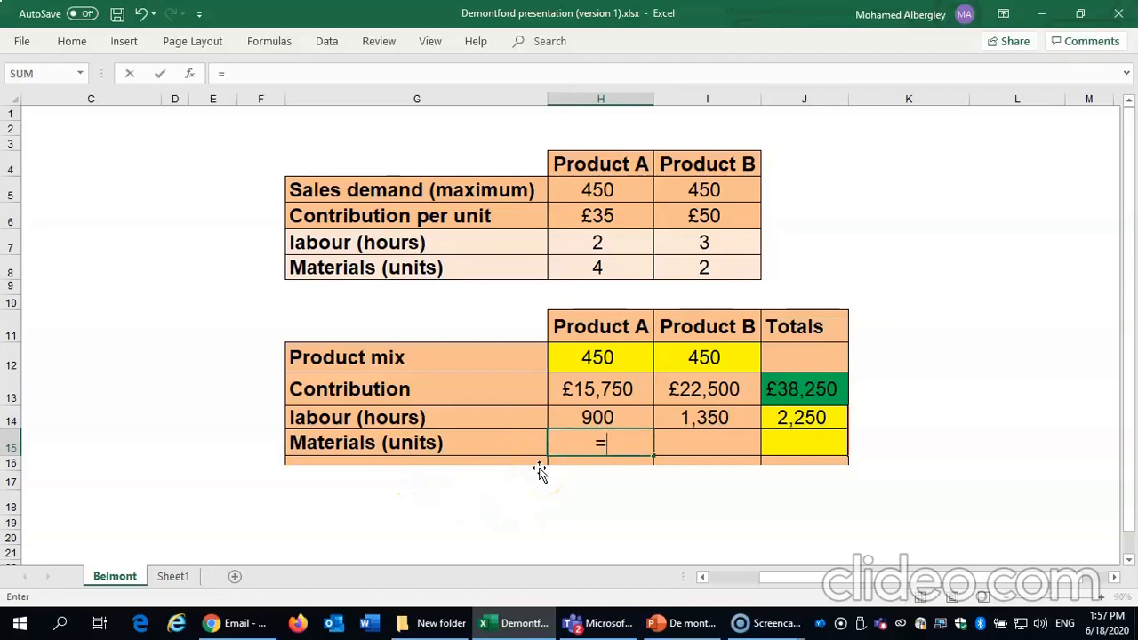
pyautogui.click(600, 357)
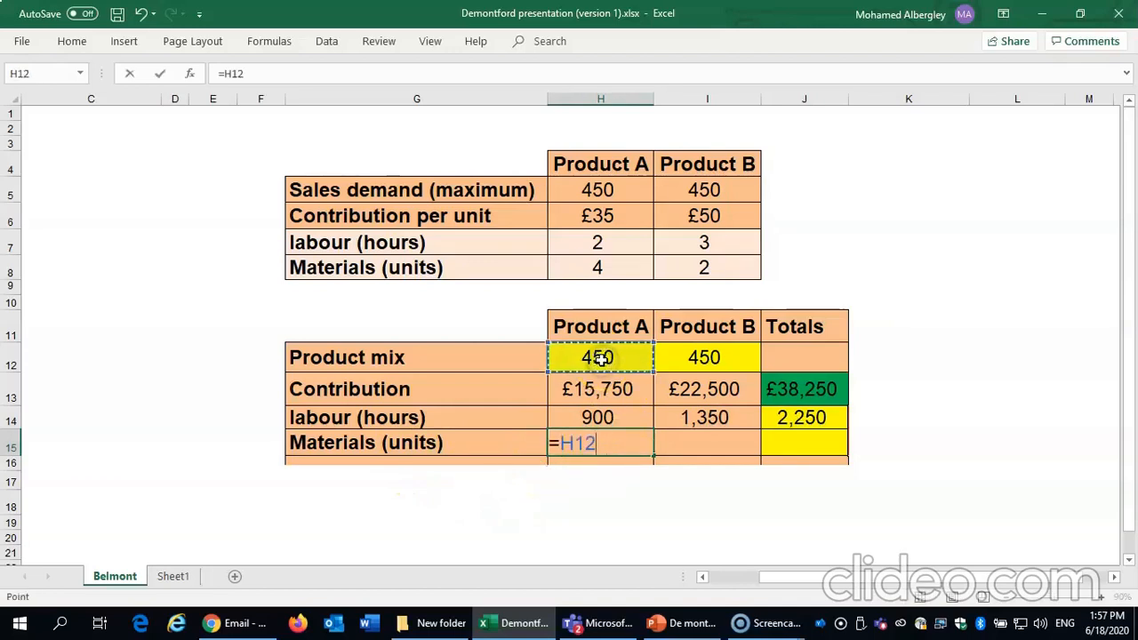
pyautogui.write('*')
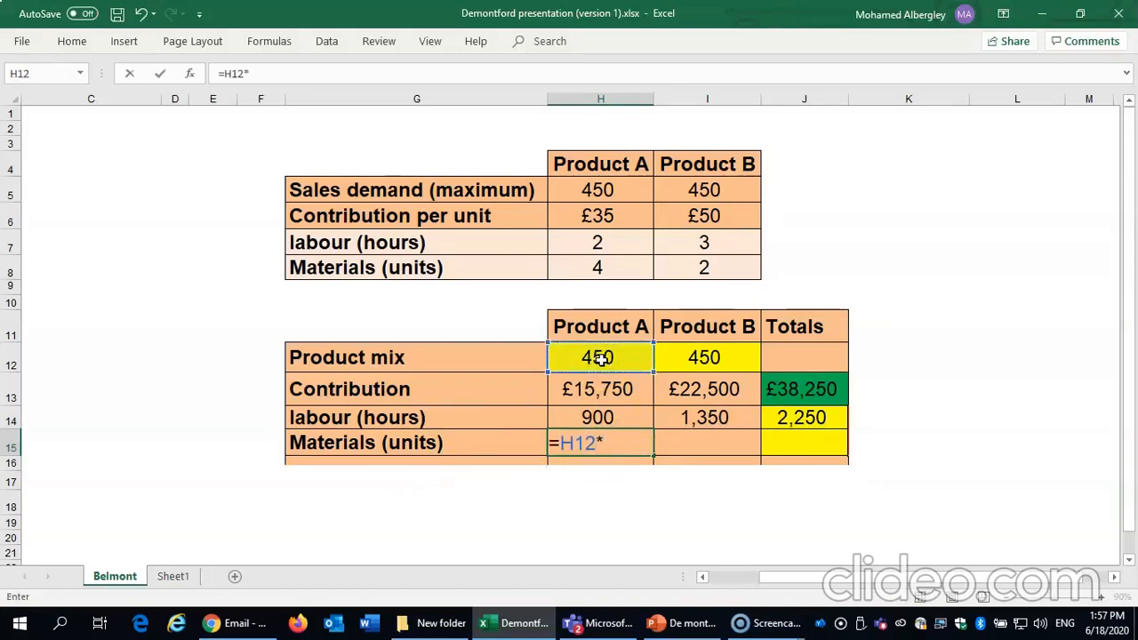
pyautogui.click(579, 273)
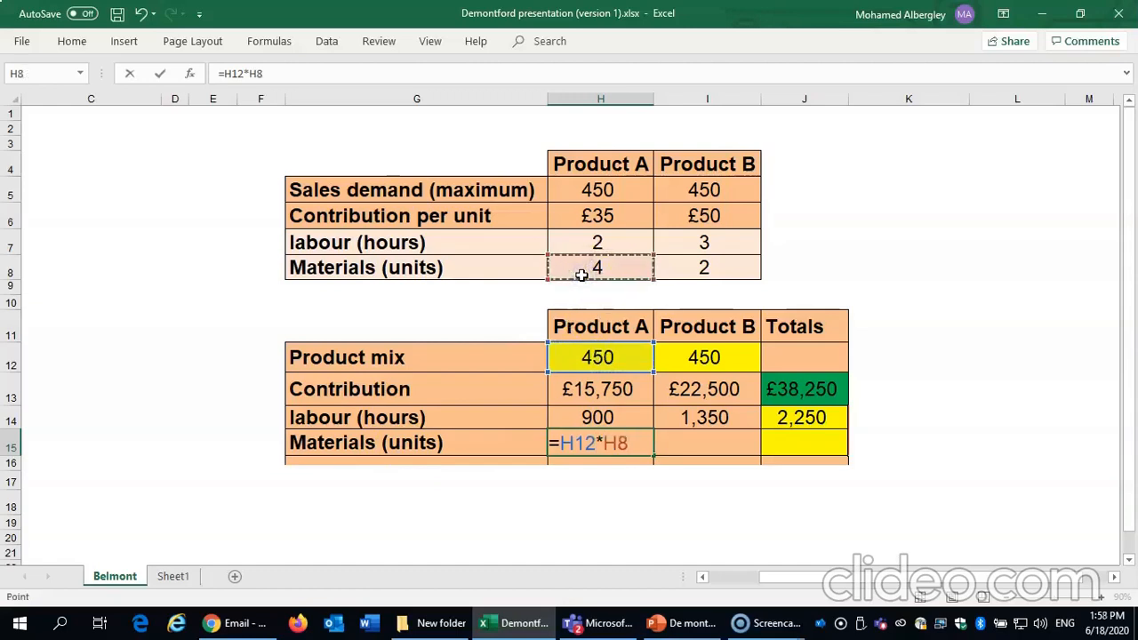
pyautogui.press('Return')
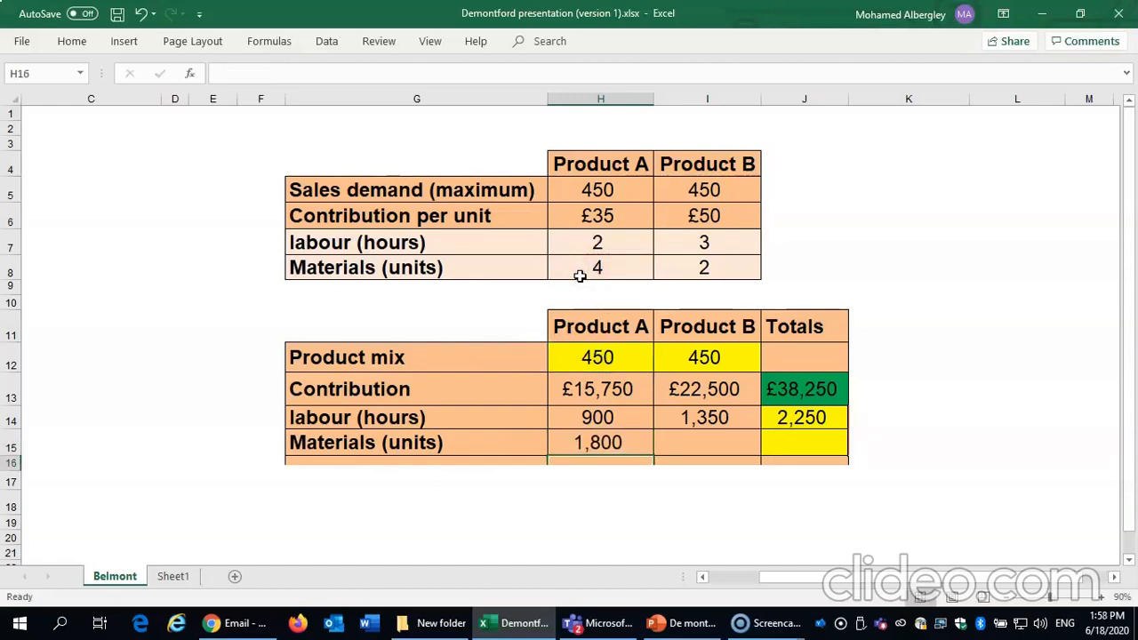
# Step: Calculate Product B's material units in I15 by multiplying its product mix by its materials per unit, =I12*I8
pyautogui.click(677, 436)
pyautogui.write('=')
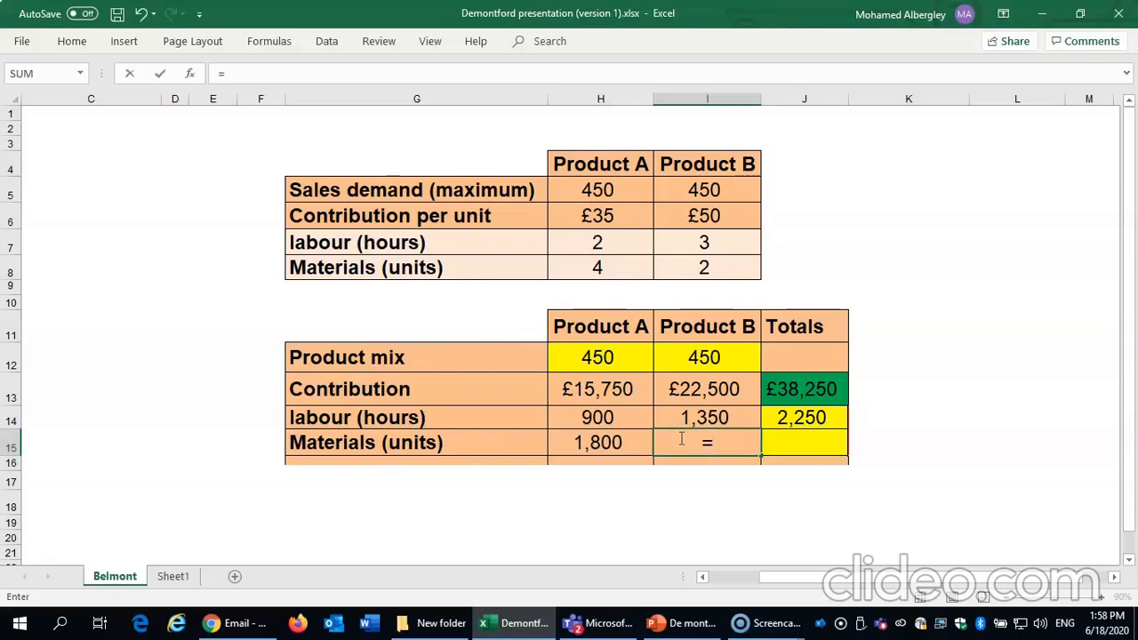
pyautogui.click(673, 357)
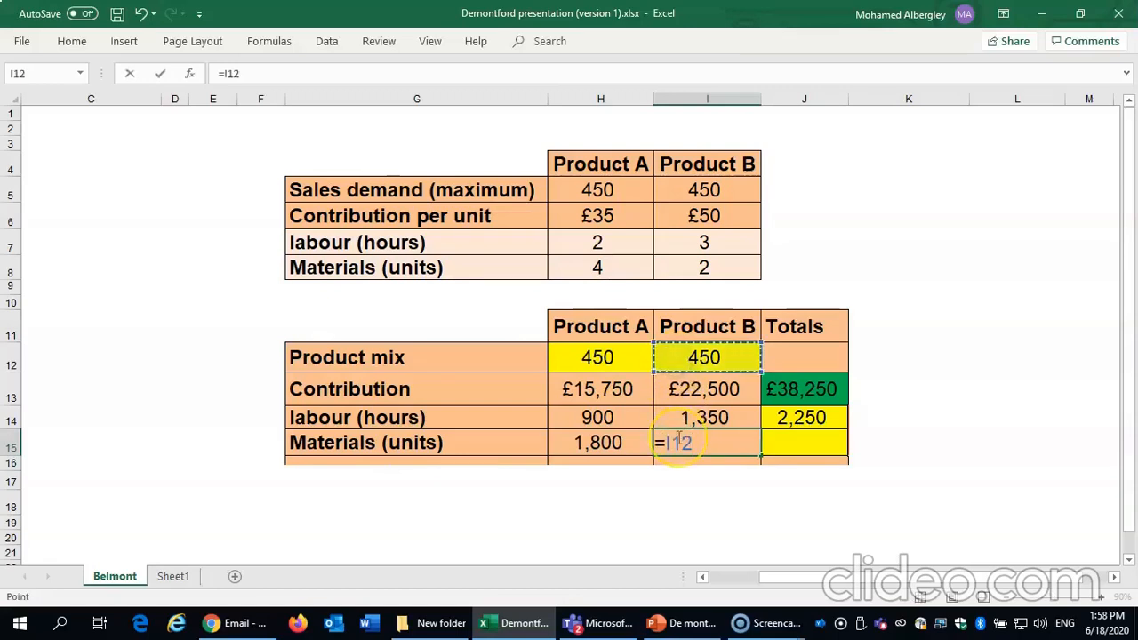
pyautogui.write('*')
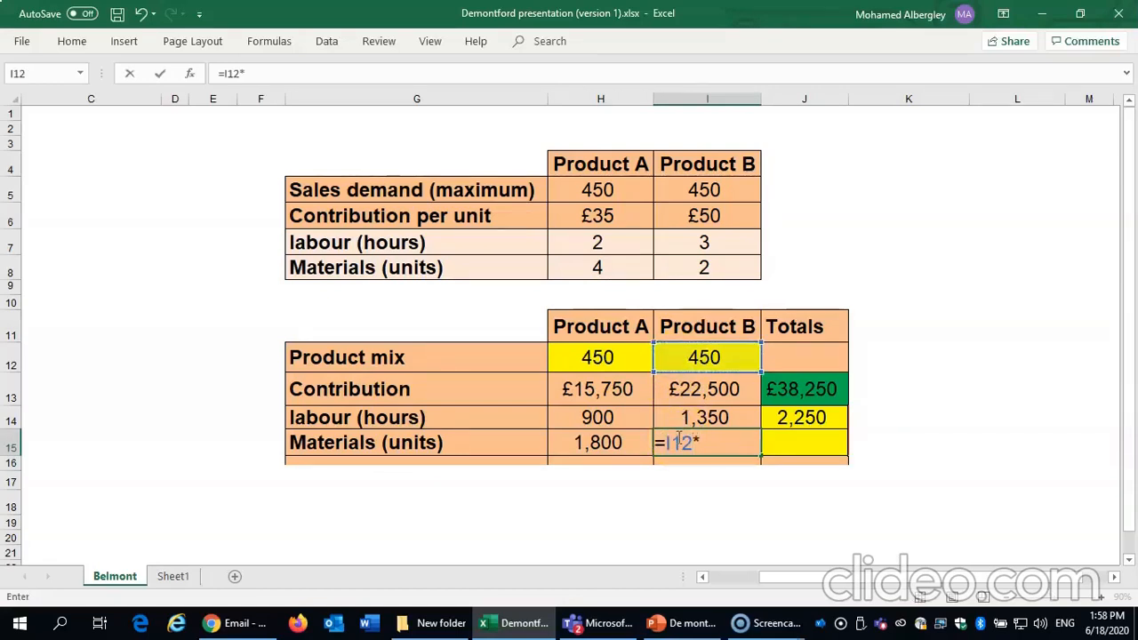
pyautogui.click(674, 265)
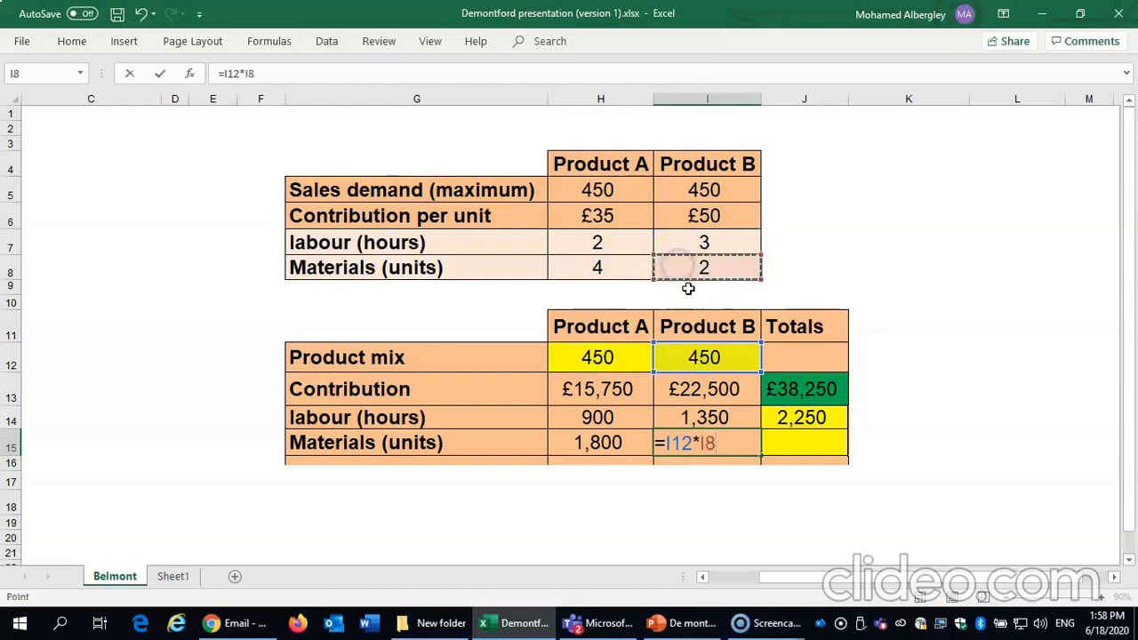
pyautogui.press('Return')
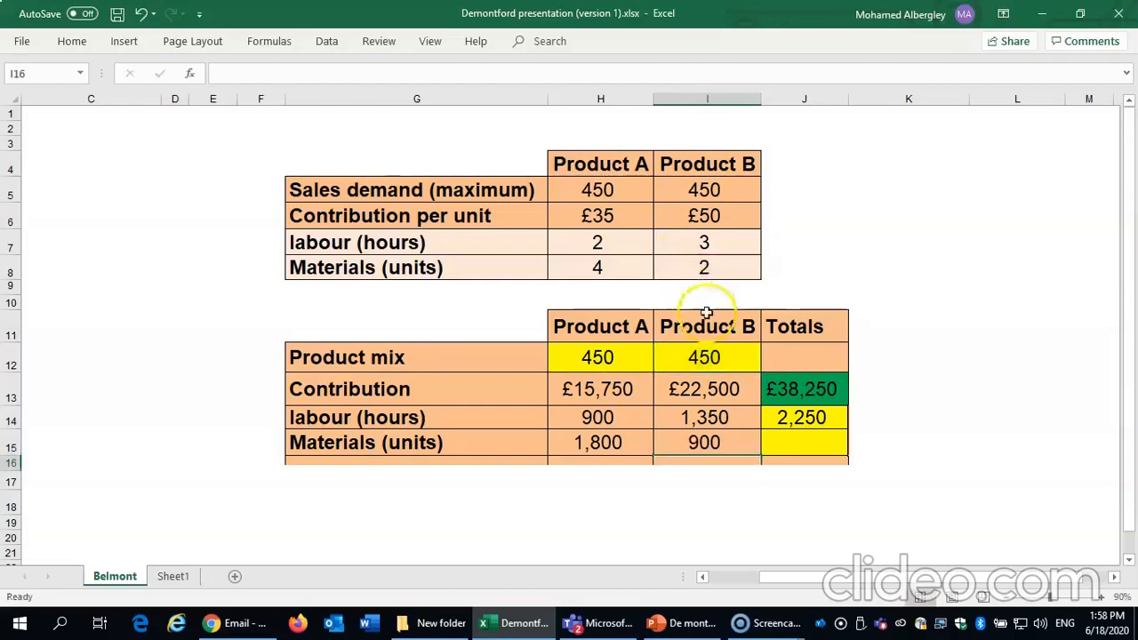
# Step: Total the material units of both products in J15 with the formula =H15+I15
pyautogui.click(781, 441)
pyautogui.write('=')
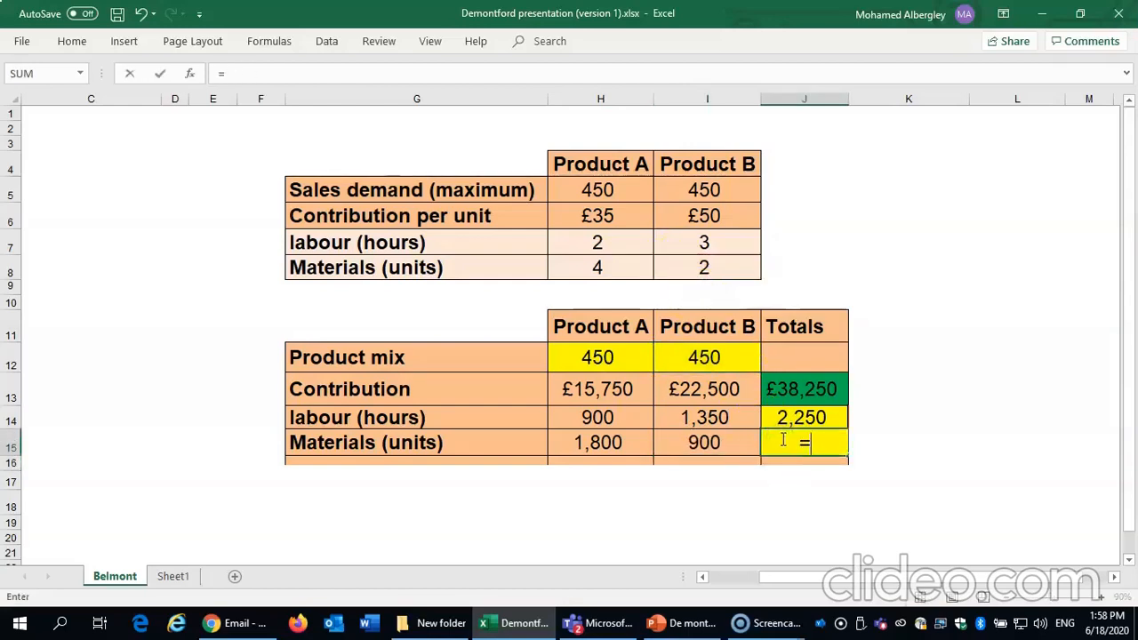
pyautogui.click(622, 439)
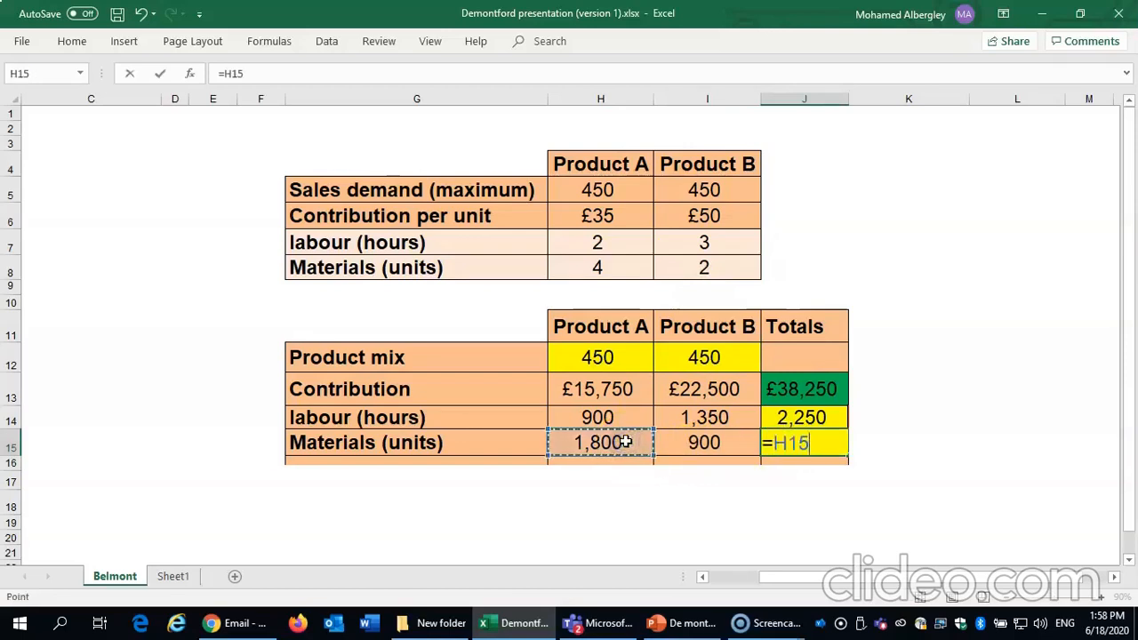
pyautogui.write('+')
pyautogui.click(681, 441)
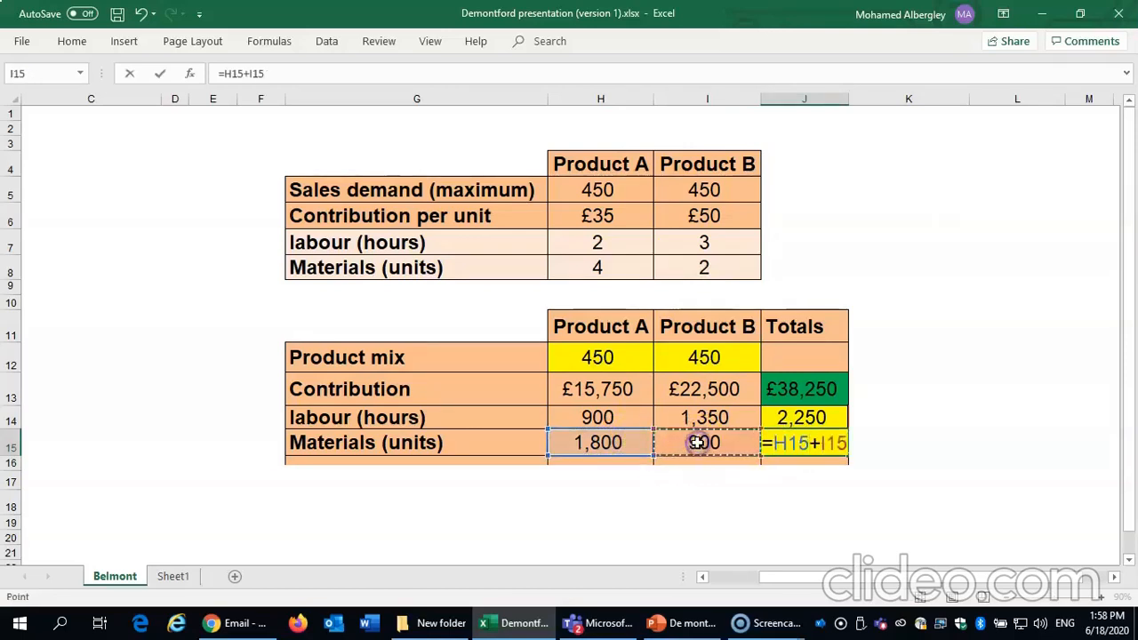
pyautogui.press('Return')
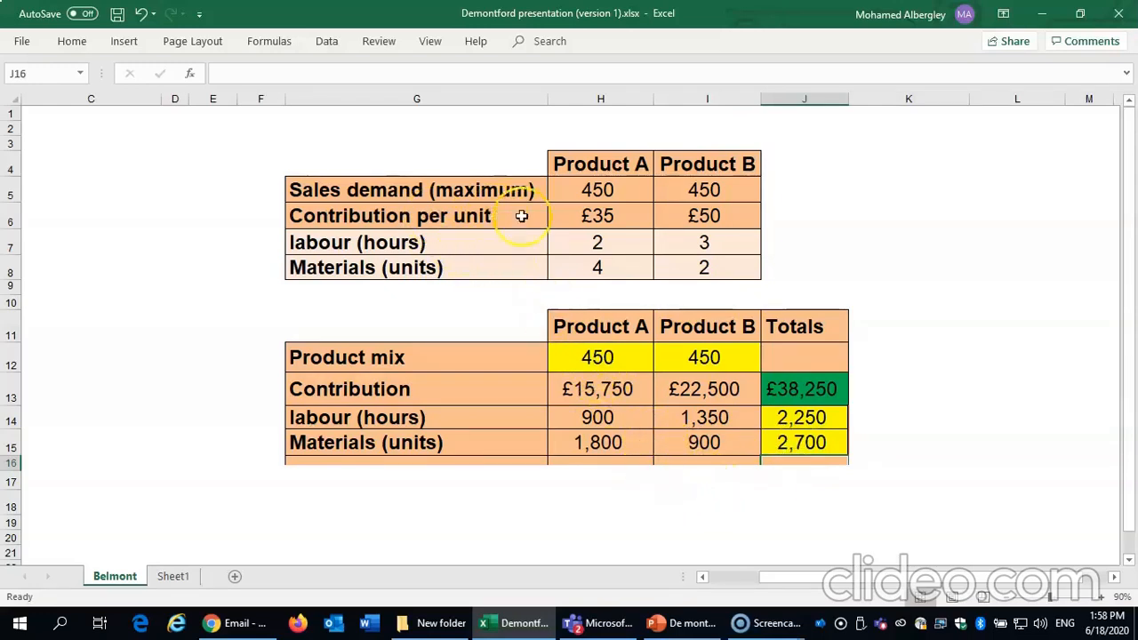
# Step: Review the product mix cells of Product A and Product B in H12 and I12
pyautogui.click(605, 358)
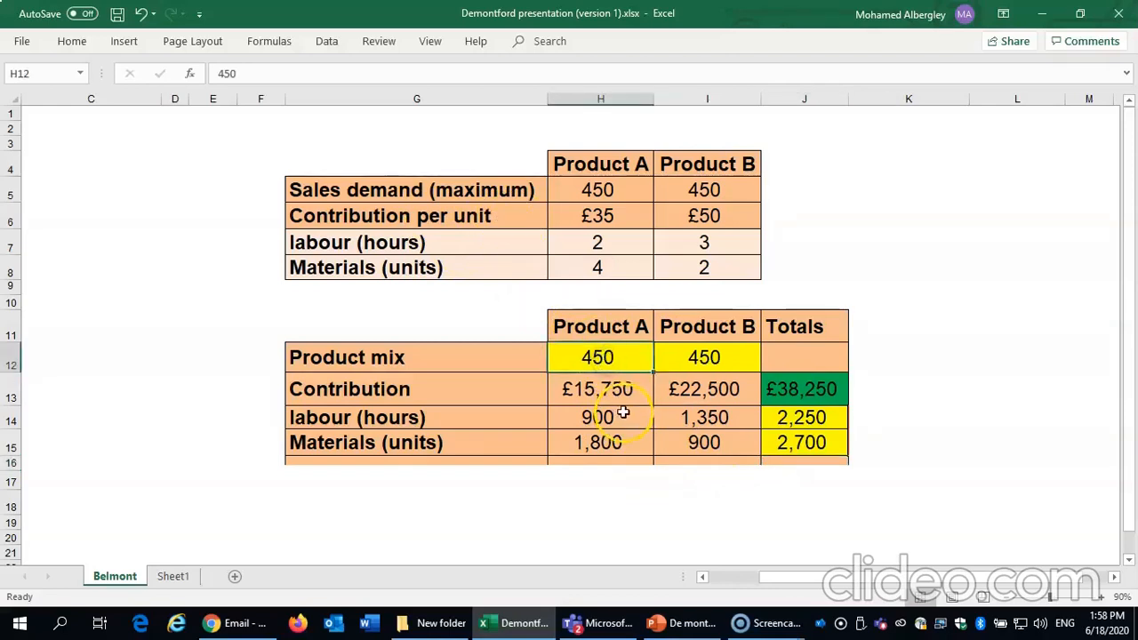
pyautogui.click(613, 328)
pyautogui.click(685, 357)
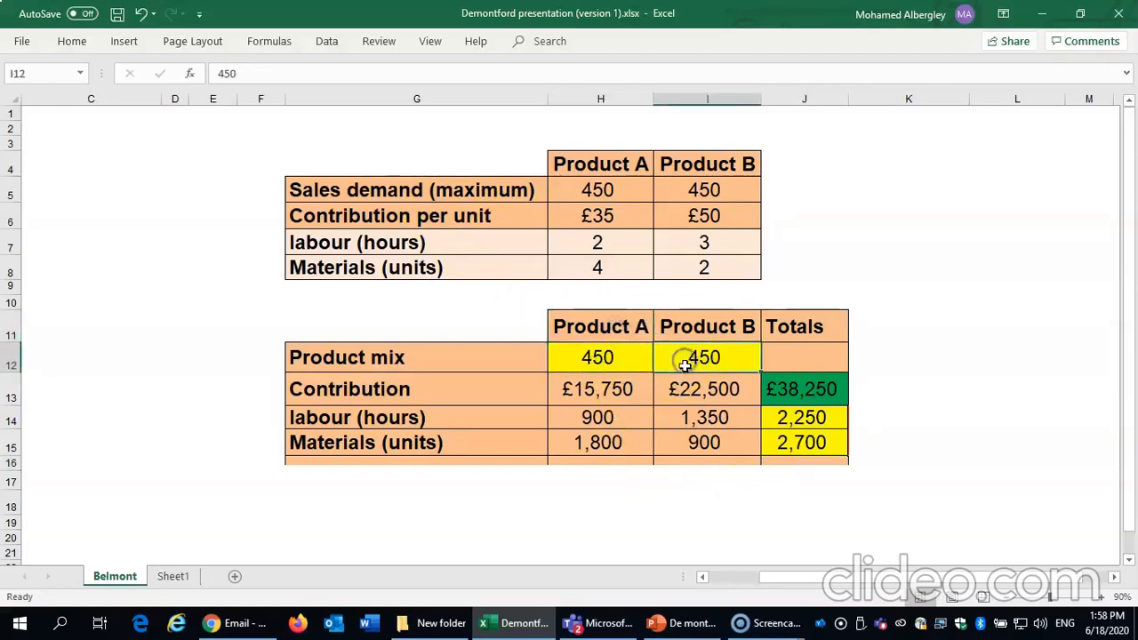
# Step: Review the contribution row in H13:J13 and the total labour hours and material units in J14 and J15
pyautogui.click(689, 329)
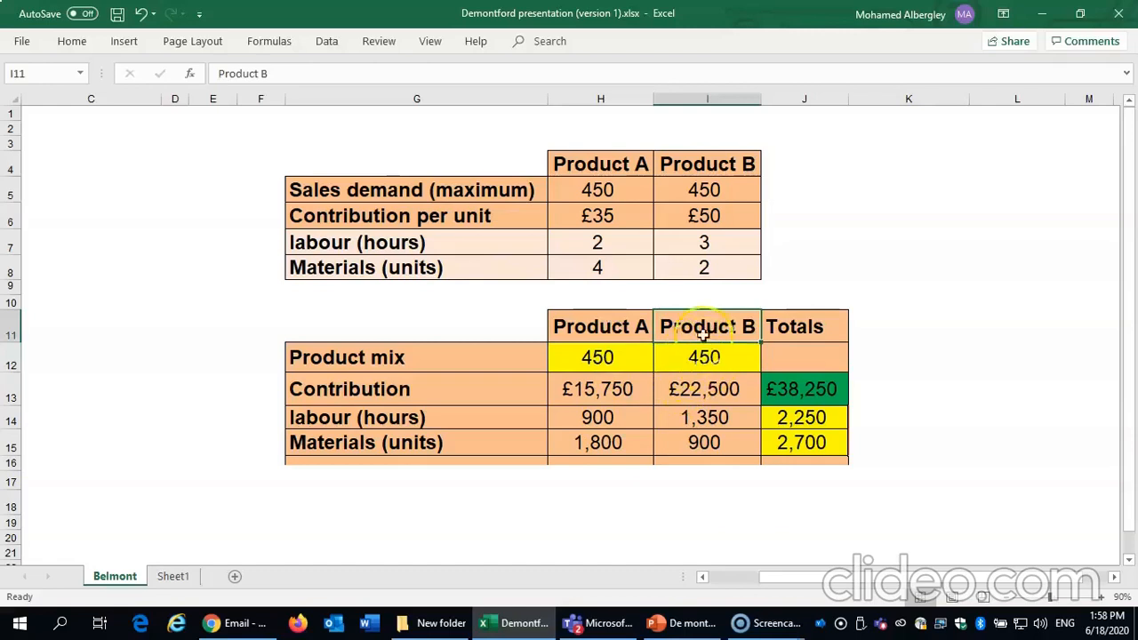
pyautogui.click(789, 397)
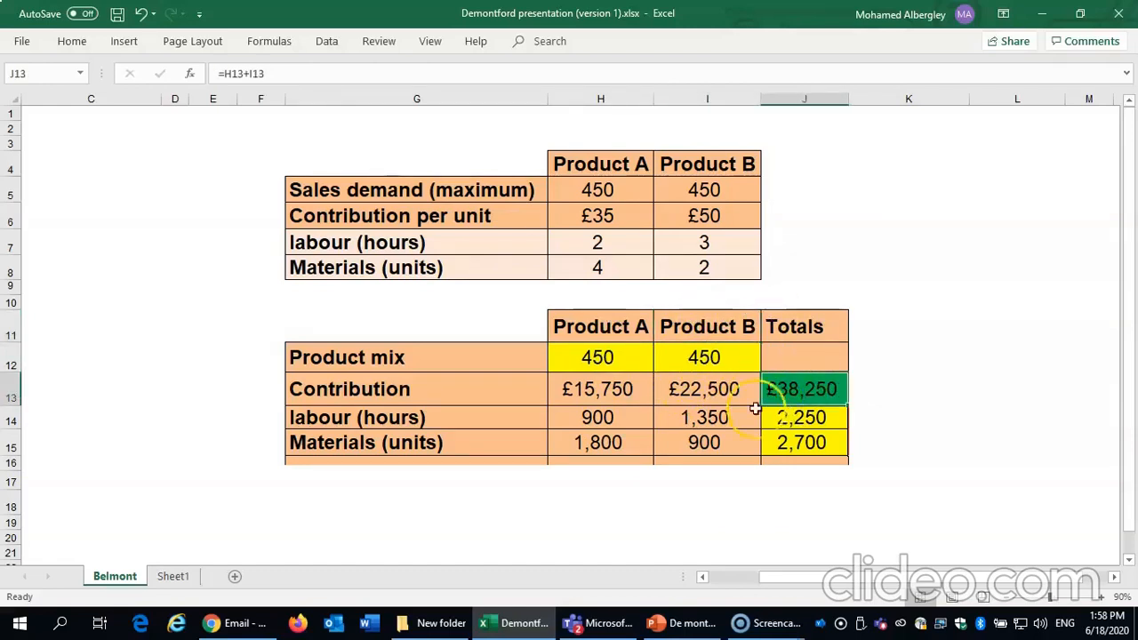
pyautogui.moveTo(610, 388); pyautogui.dragTo(778, 389)
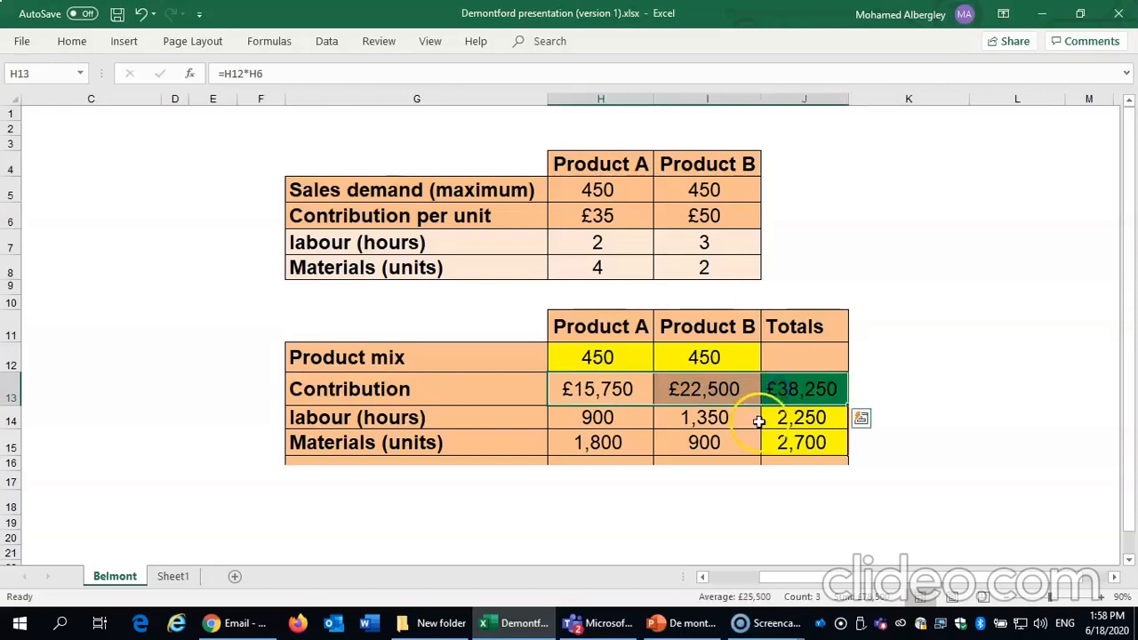
pyautogui.click(774, 422)
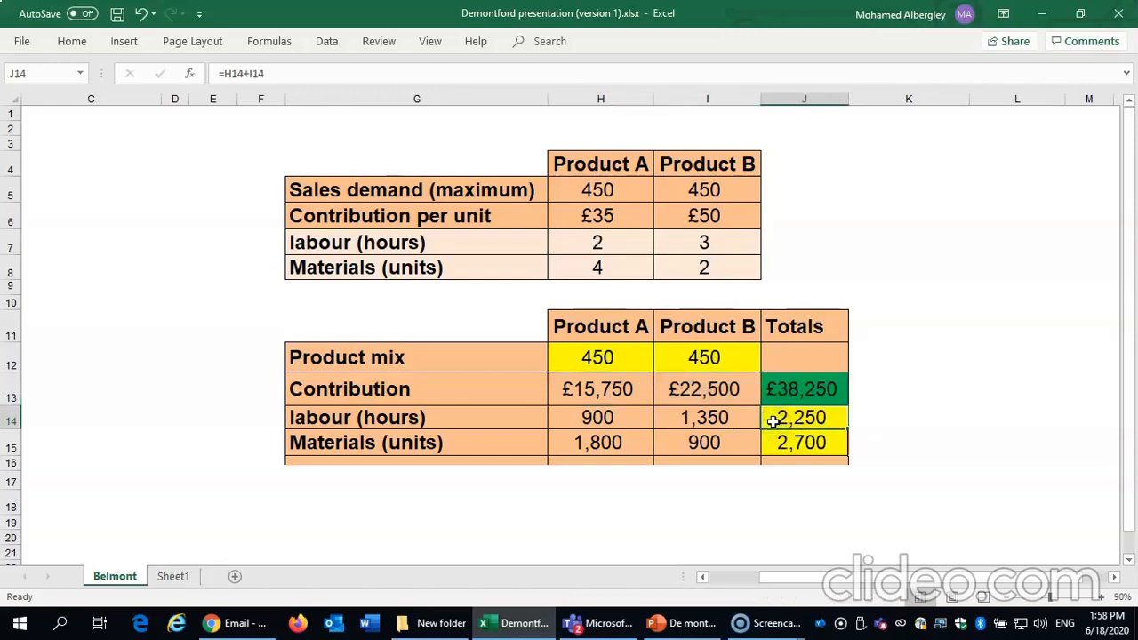
pyautogui.click(794, 451)
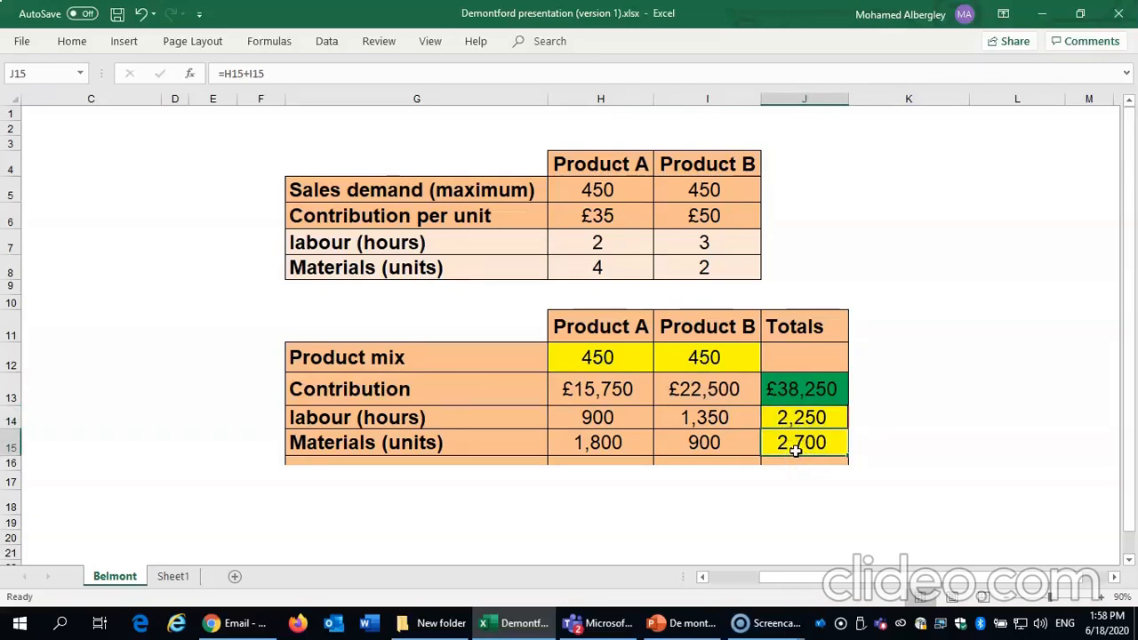
# Step: Move the blank rectangle covering the Availability and Variance columns up to the empty area beside the upper product table
pyautogui.click(897, 371)
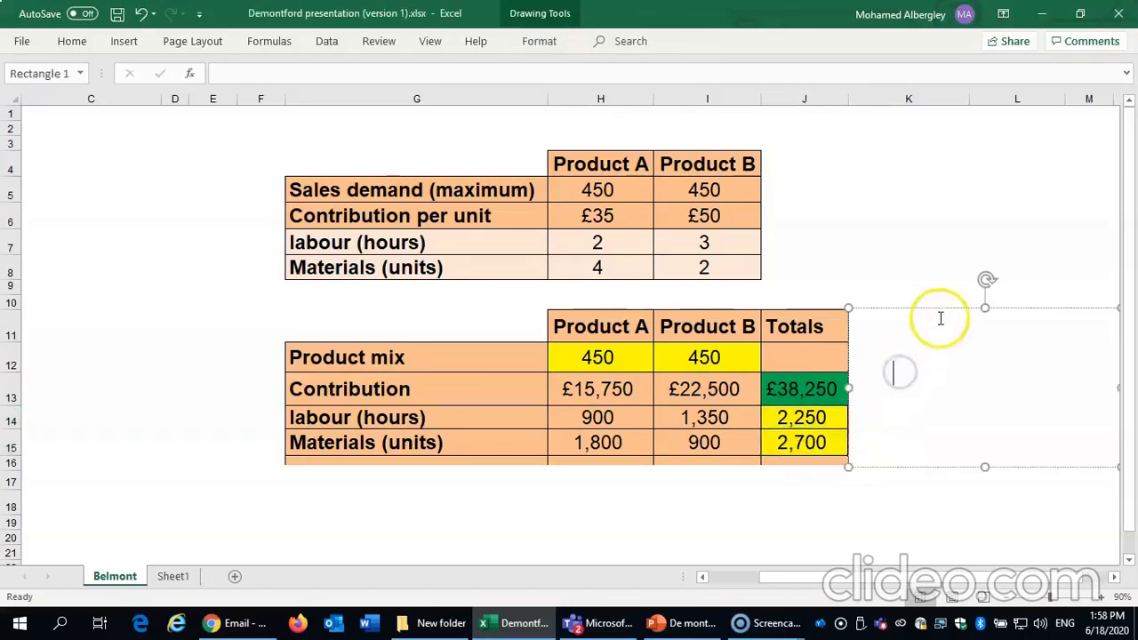
pyautogui.moveTo(939, 311); pyautogui.dragTo(913, 135)
# Step: Examine the labour and materials availability in K14:K15 against the totals in J14:J15 and the product mix in H12:I12
pyautogui.moveTo(895, 328); pyautogui.dragTo(891, 442)
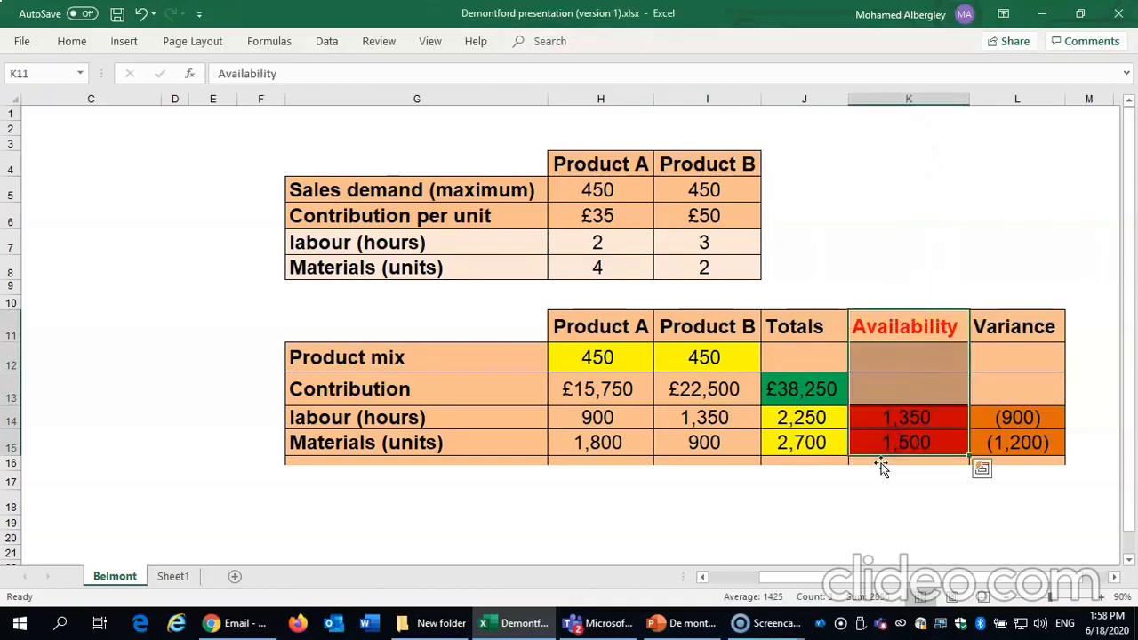
pyautogui.click(880, 338)
pyautogui.click(900, 415)
pyautogui.click(898, 440)
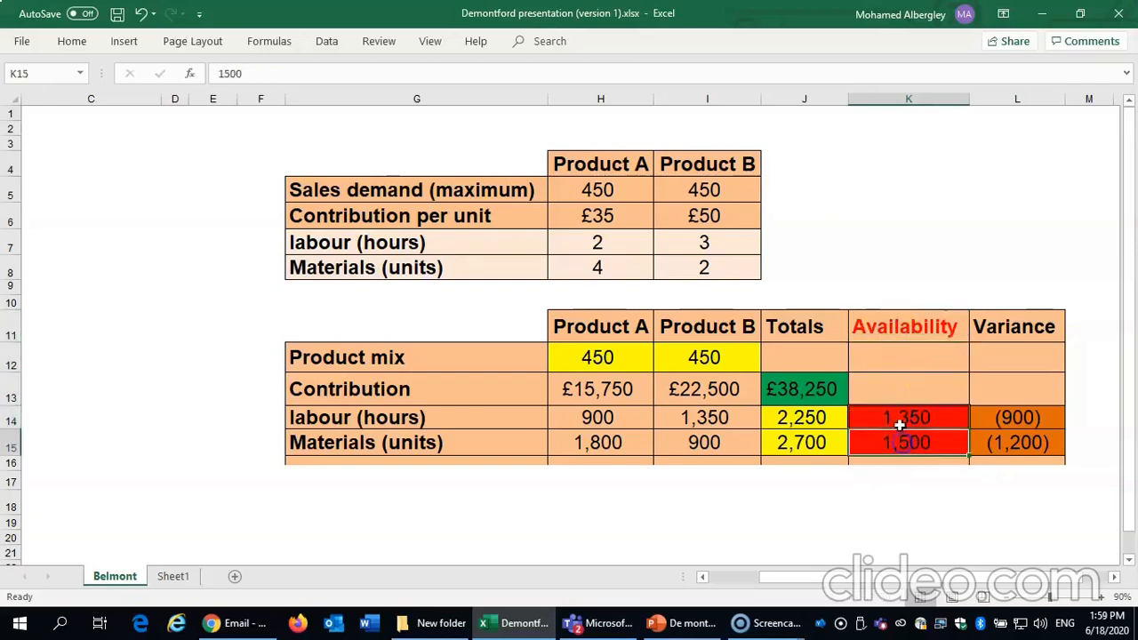
pyautogui.moveTo(897, 422); pyautogui.dragTo(896, 442)
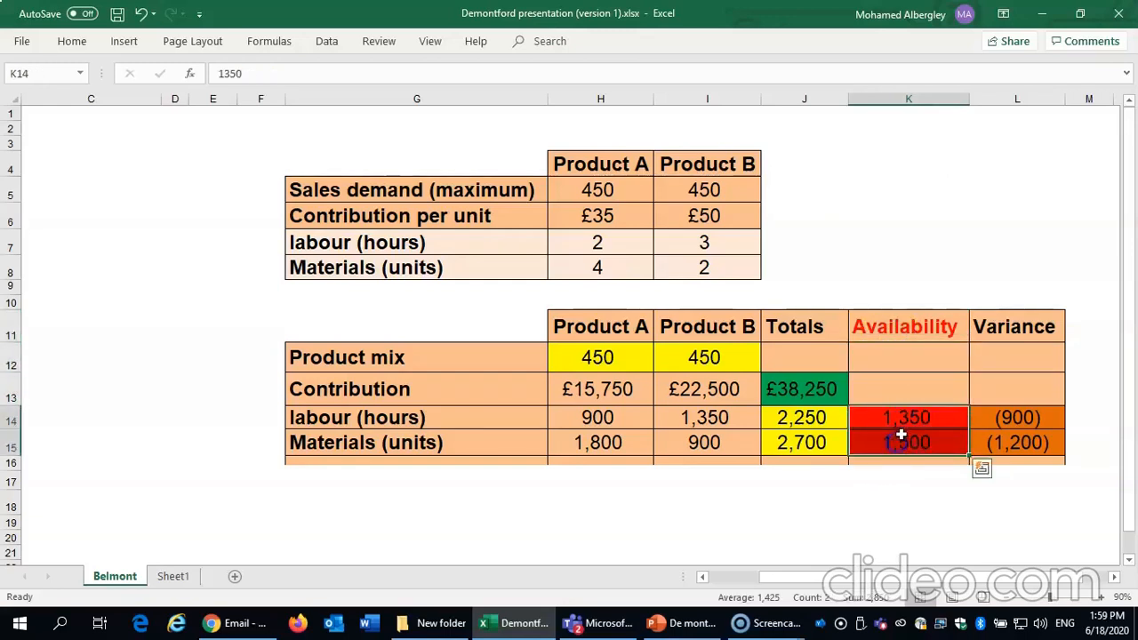
pyautogui.moveTo(424, 419); pyautogui.dragTo(426, 442)
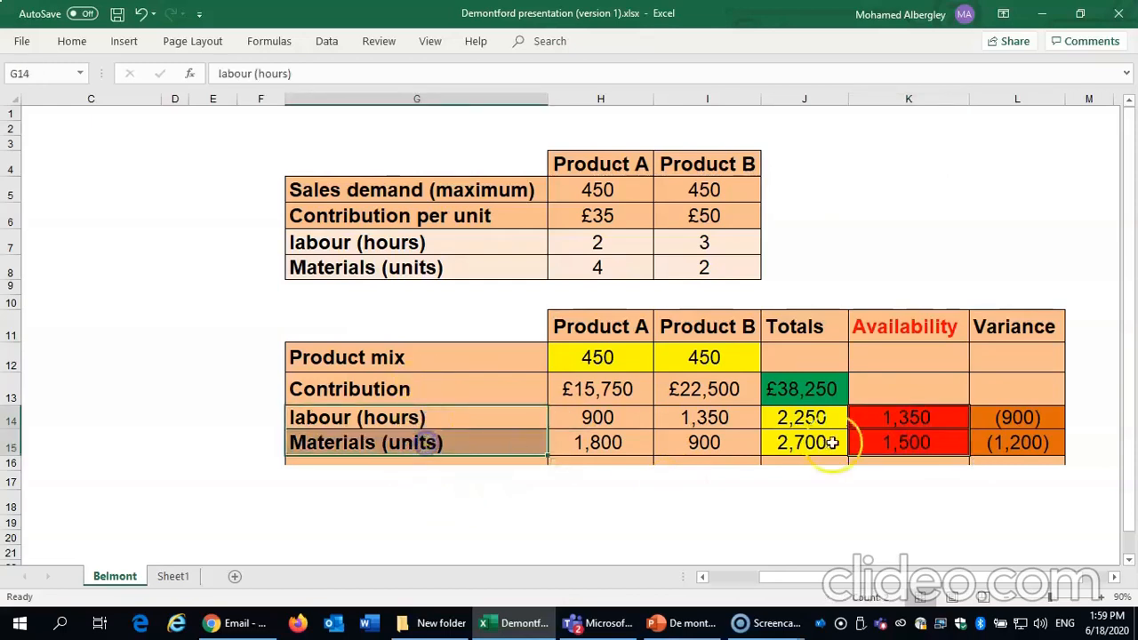
pyautogui.moveTo(884, 420); pyautogui.dragTo(890, 446)
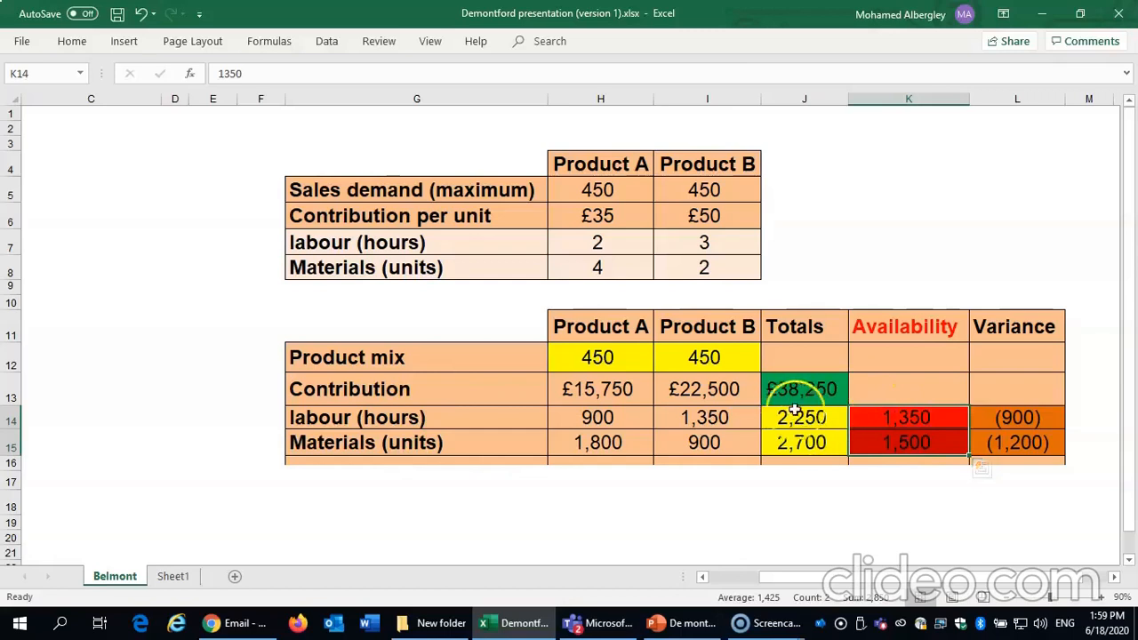
pyautogui.moveTo(800, 418); pyautogui.dragTo(803, 441)
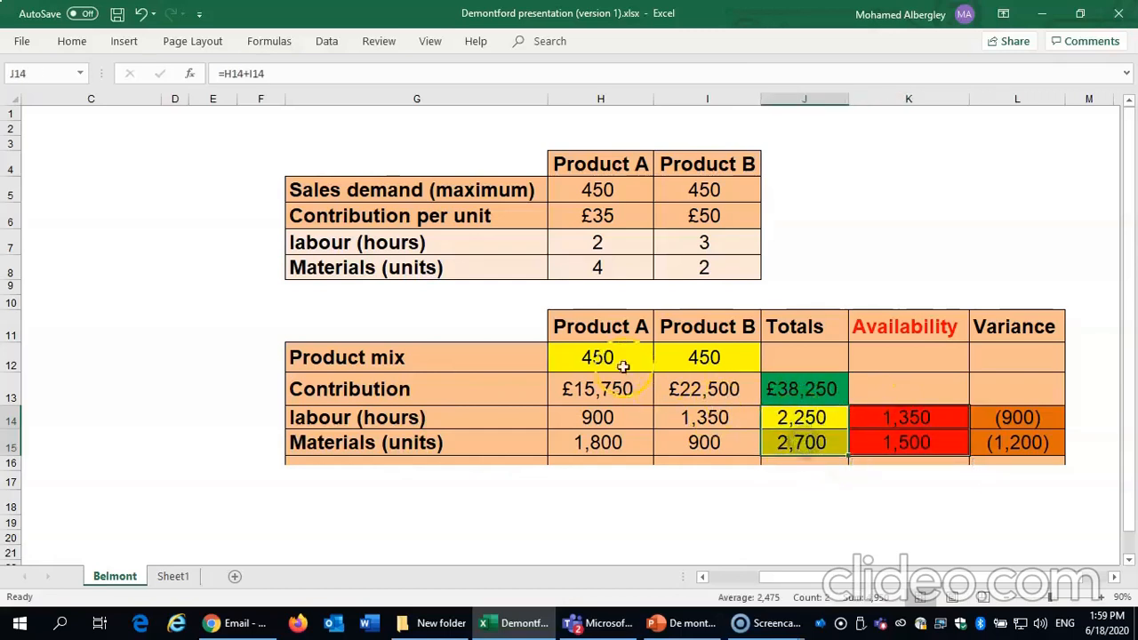
pyautogui.moveTo(622, 360); pyautogui.dragTo(673, 358)
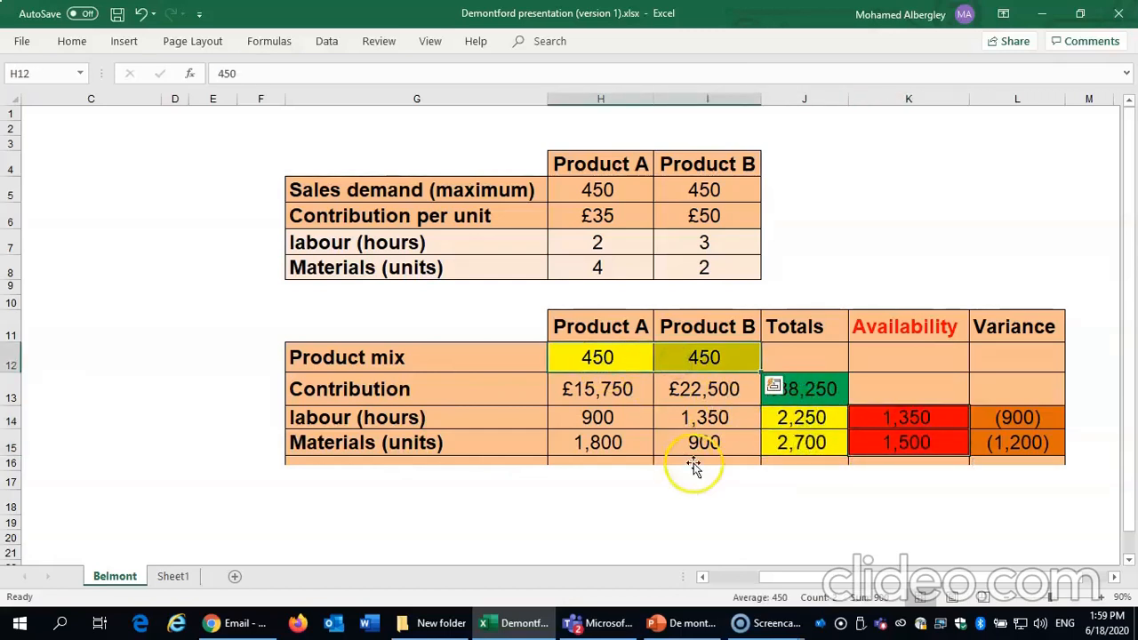
# Step: Check the labour and materials variances in L14 and L15 against the availability limits in K14 and K15
pyautogui.click(918, 417)
pyautogui.click(898, 441)
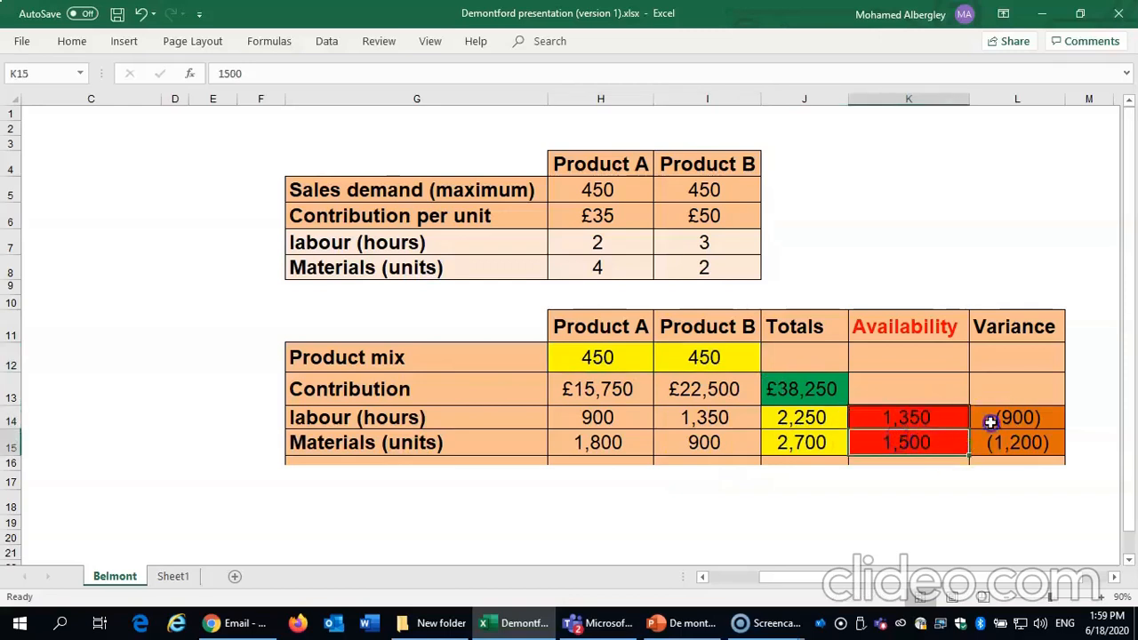
pyautogui.click(989, 423)
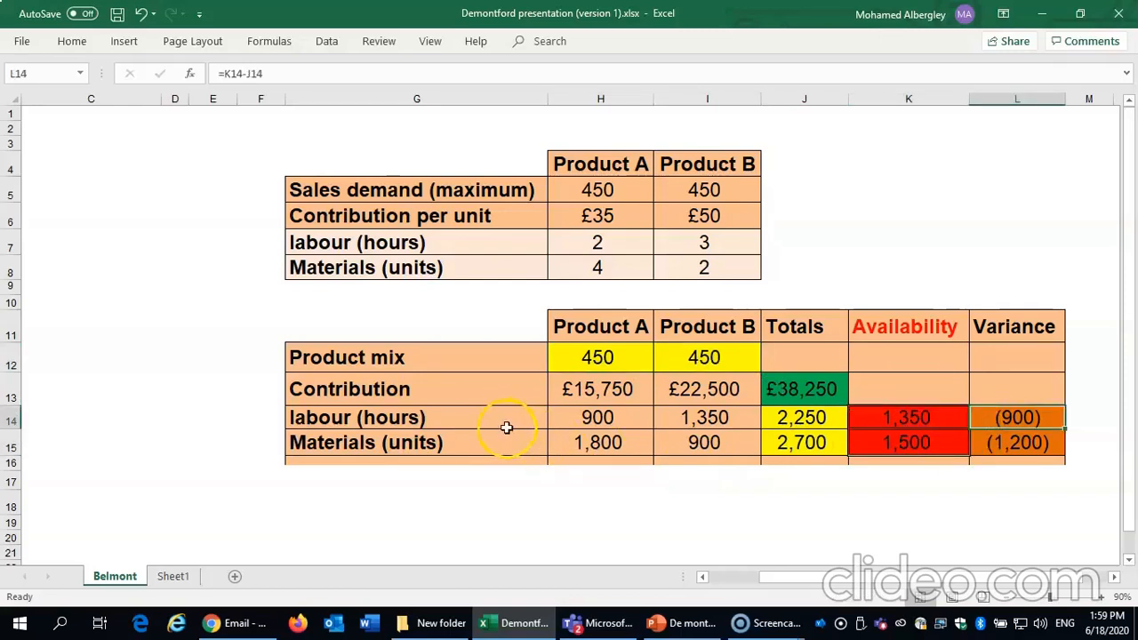
pyautogui.click(1013, 445)
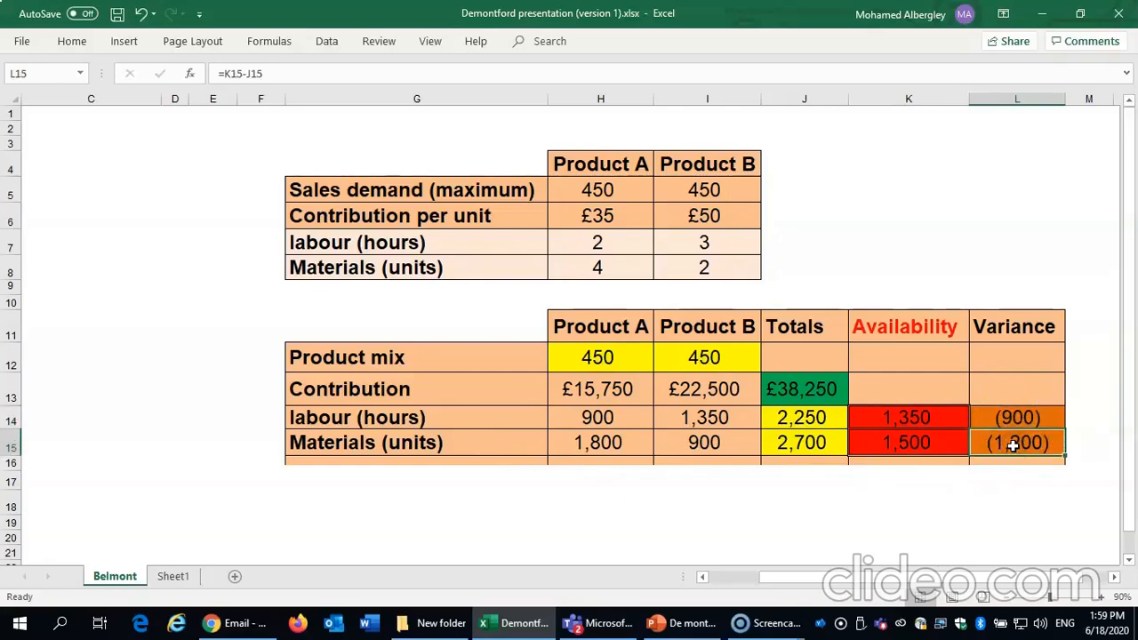
# Step: Review the resource limits in K14:K15, the product mix in H12:I12 and the total contribution in J13
pyautogui.moveTo(889, 357); pyautogui.dragTo(903, 445)
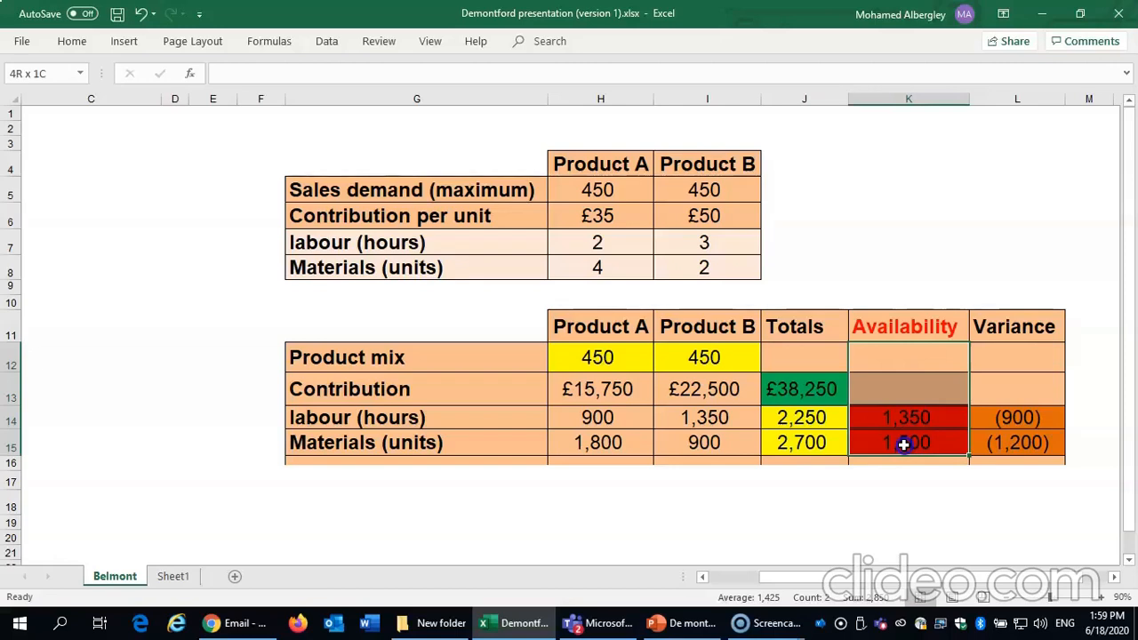
pyautogui.moveTo(903, 445); pyautogui.dragTo(903, 446)
pyautogui.click(900, 467)
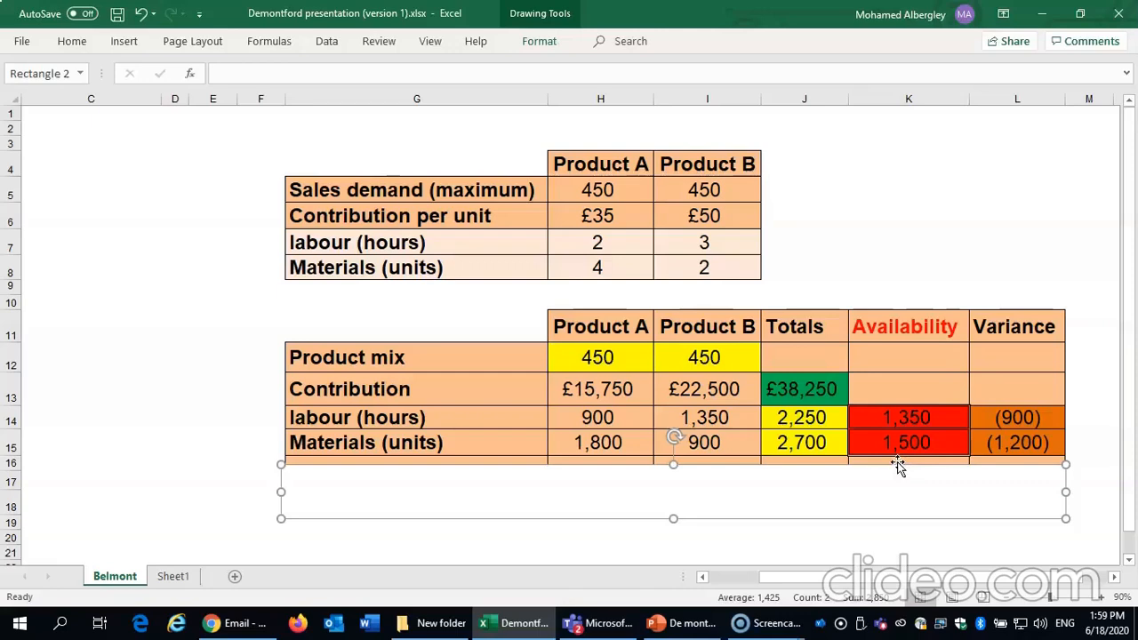
pyautogui.moveTo(897, 416); pyautogui.dragTo(900, 440)
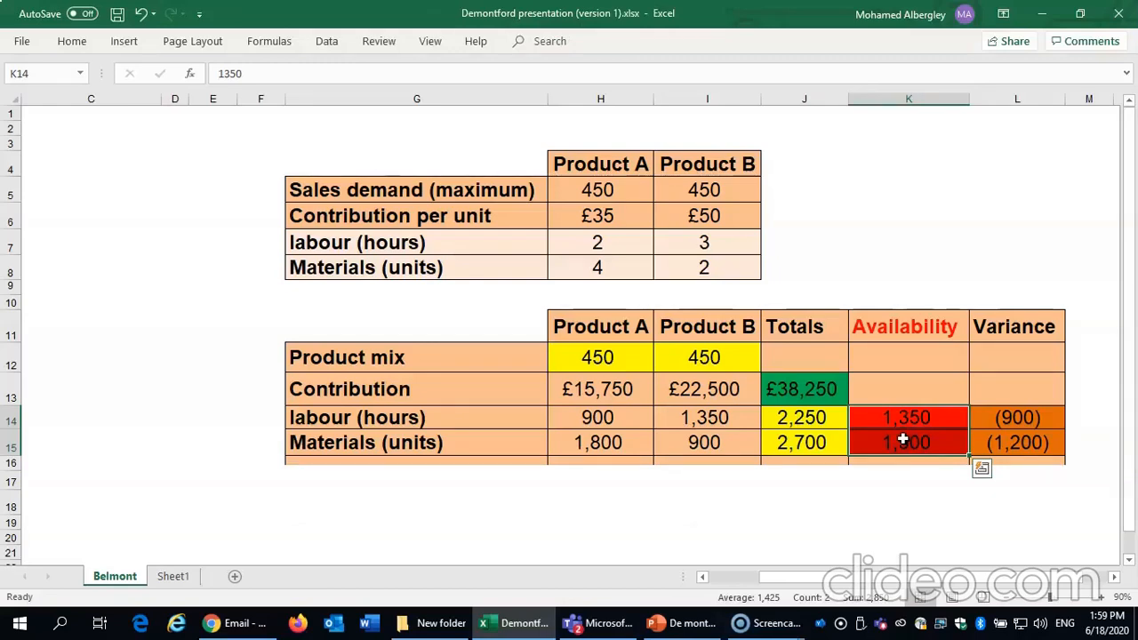
pyautogui.click(894, 423)
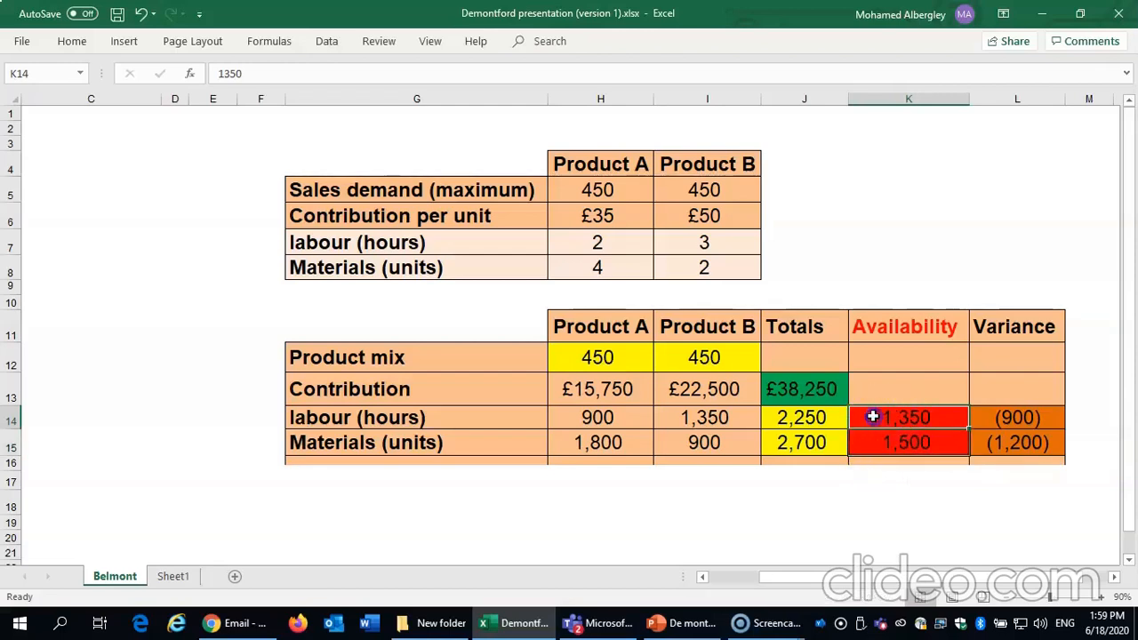
pyautogui.moveTo(879, 417); pyautogui.dragTo(879, 442)
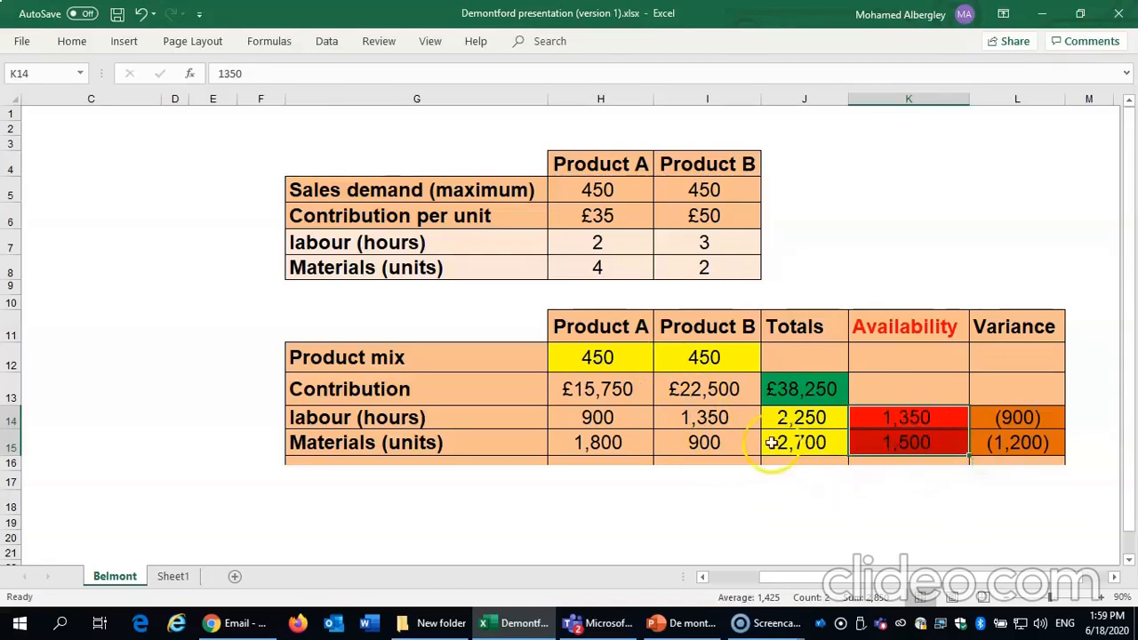
pyautogui.moveTo(599, 359); pyautogui.dragTo(681, 360)
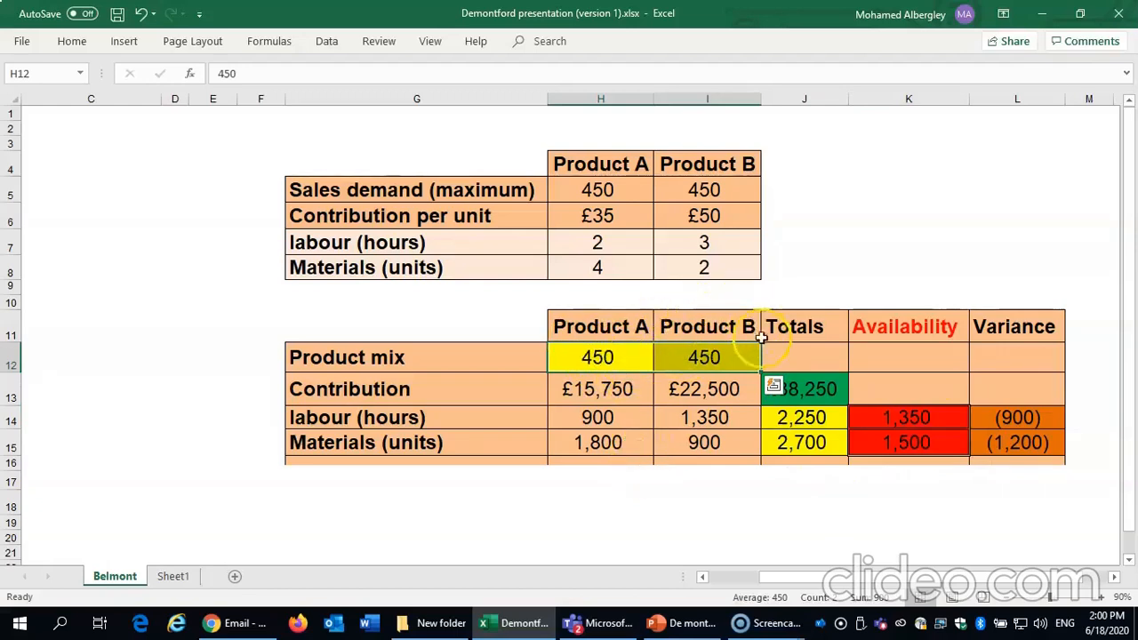
pyautogui.click(795, 389)
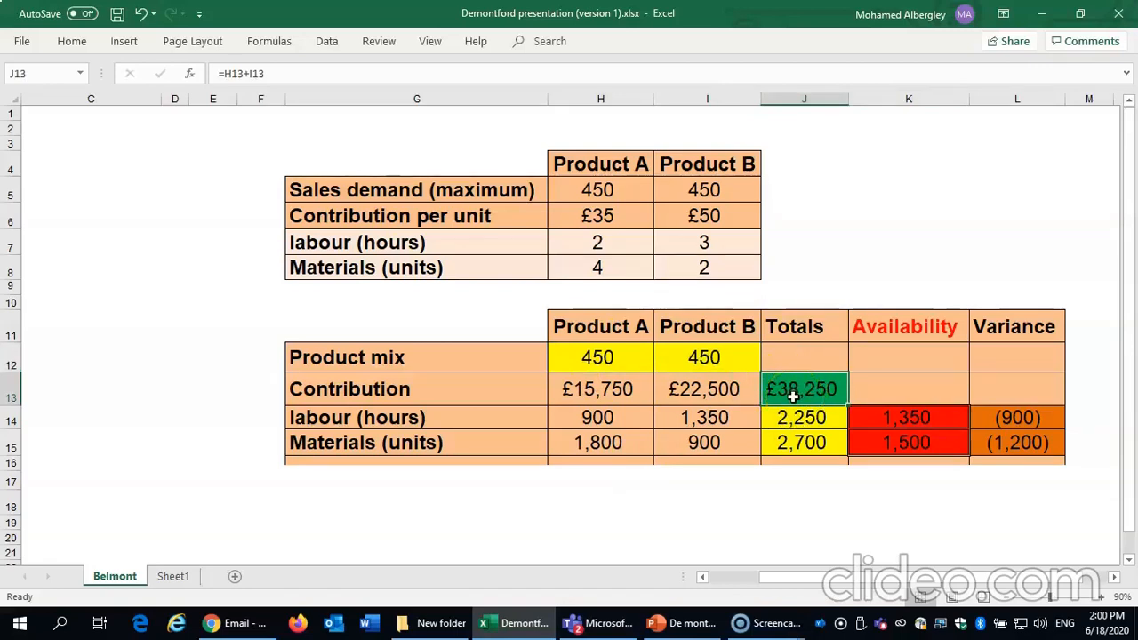
# Step: Change the font colour of all the text in the rectangle beside the upper product table to black
pyautogui.click(852, 247)
pyautogui.click(985, 267)
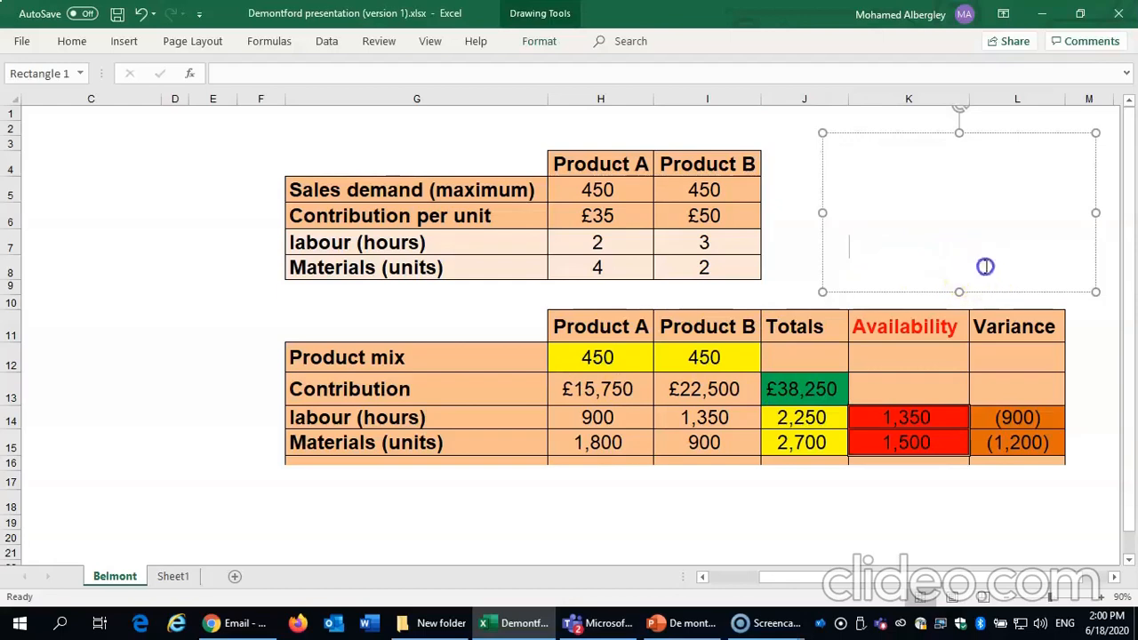
pyautogui.moveTo(985, 267); pyautogui.dragTo(817, 160)
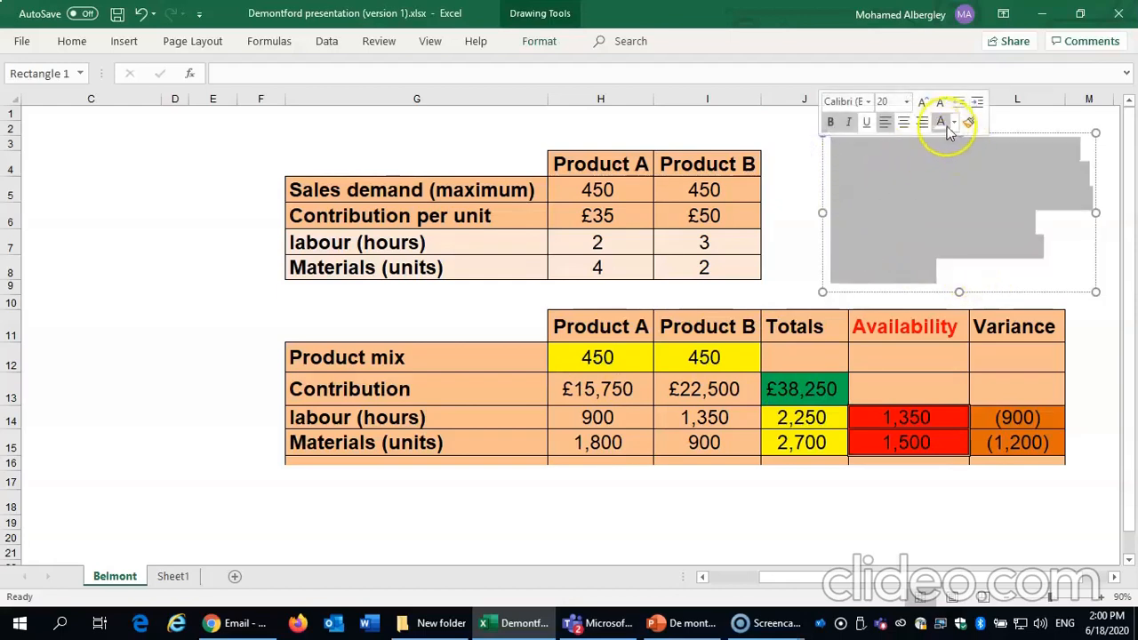
pyautogui.click(954, 122)
pyautogui.click(965, 146)
pyautogui.click(904, 175)
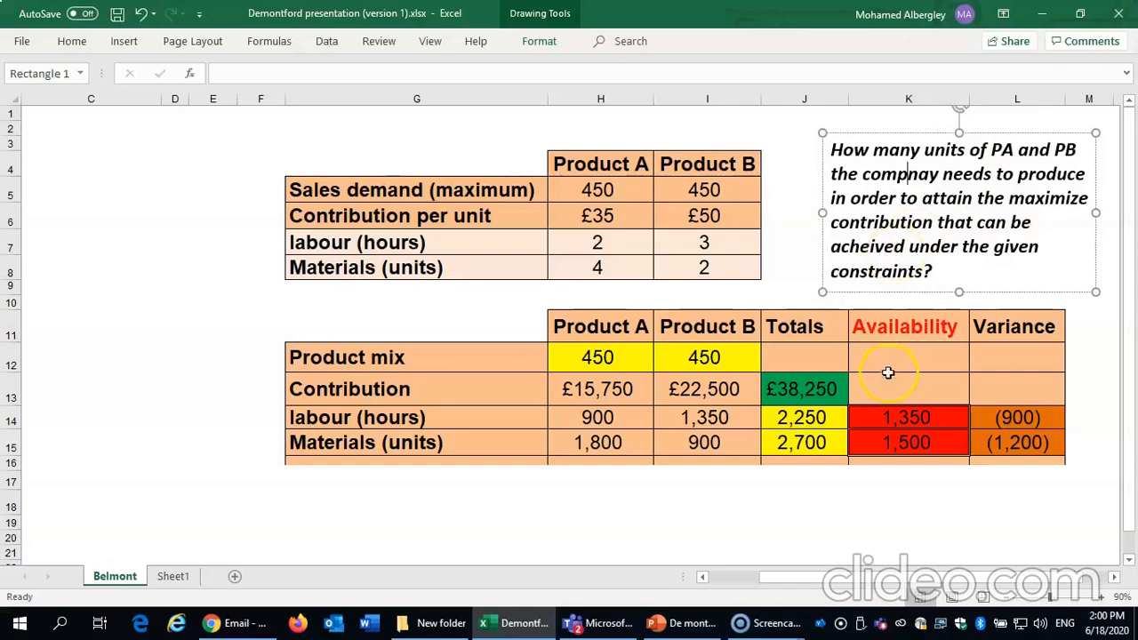
# Step: Set the product mix to 250 units for Product A in H12 and 350 units for Product B in I12
pyautogui.moveTo(898, 396); pyautogui.dragTo(892, 452)
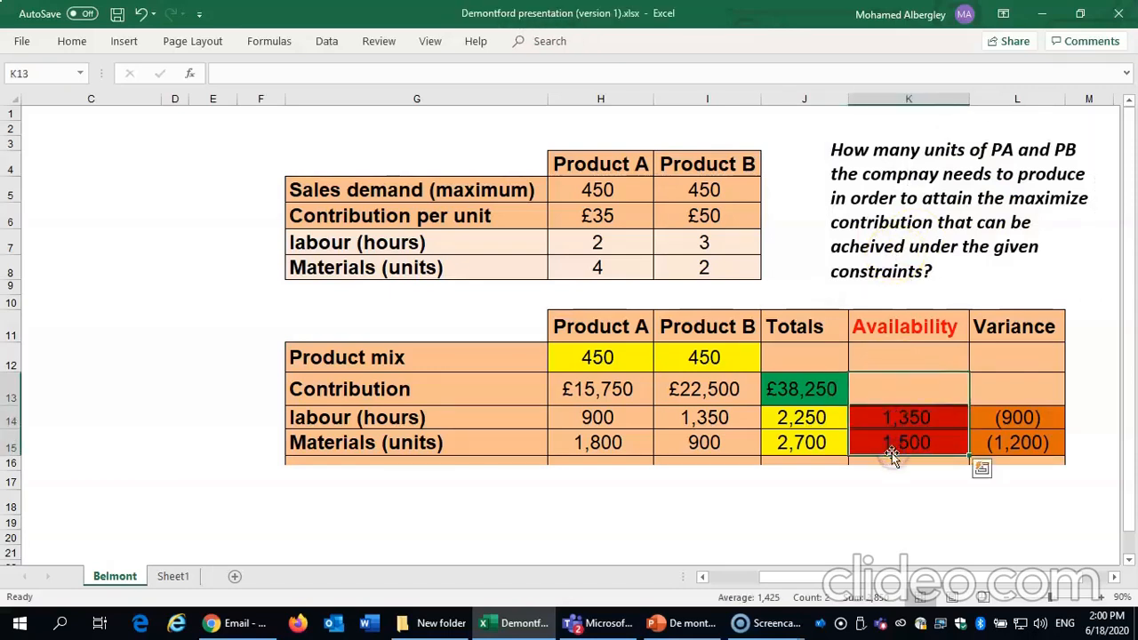
pyautogui.click(600, 359)
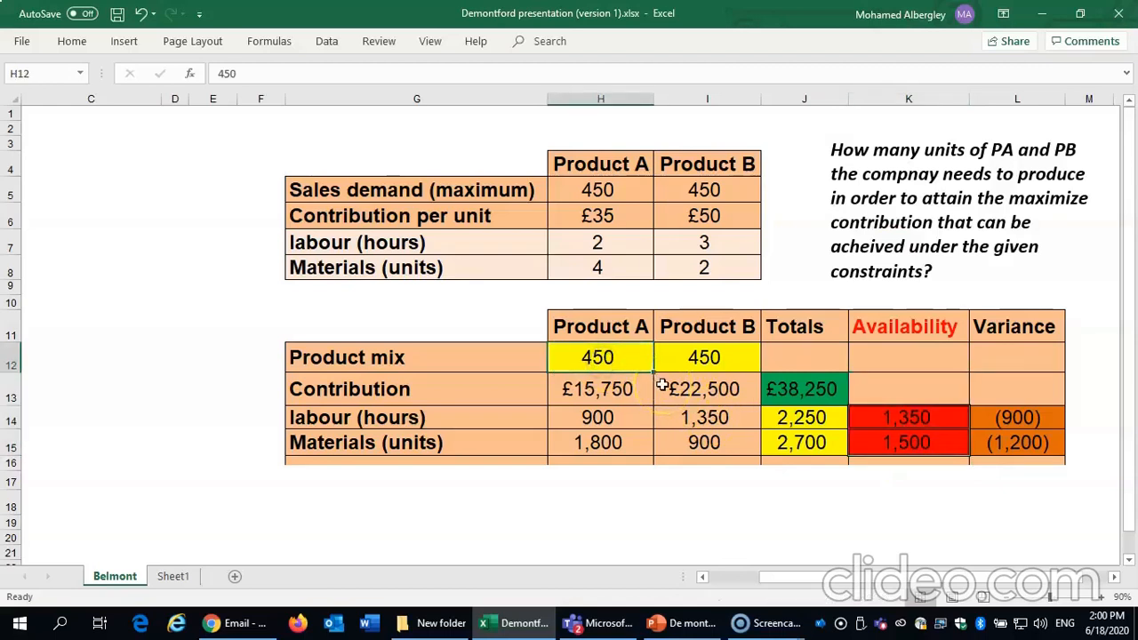
pyautogui.write('25')
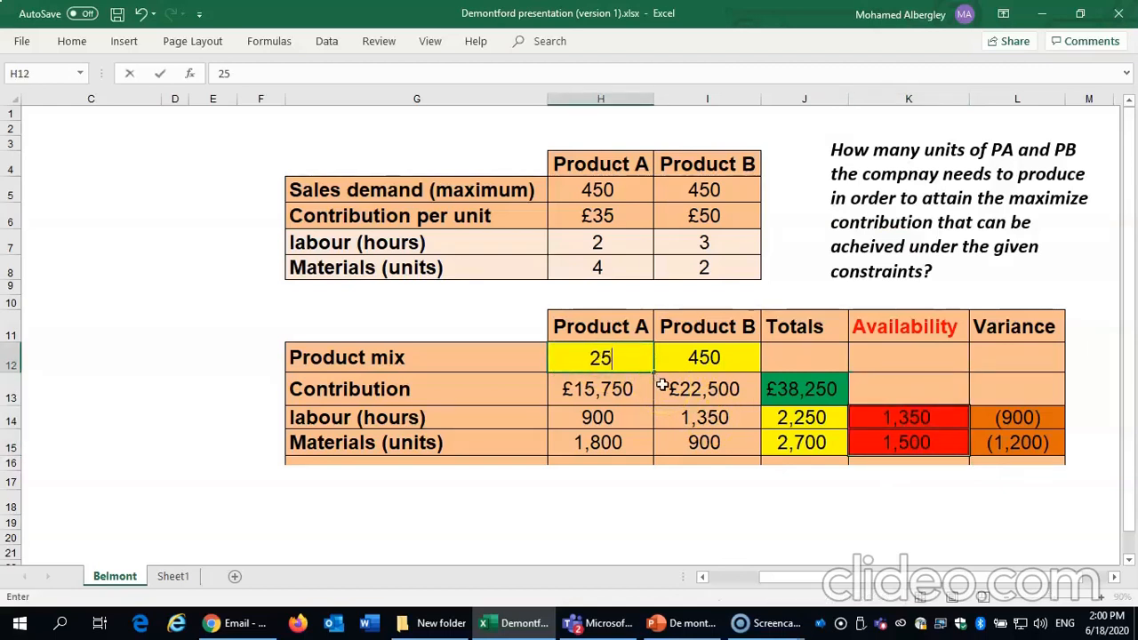
pyautogui.write('0')
pyautogui.click(672, 365)
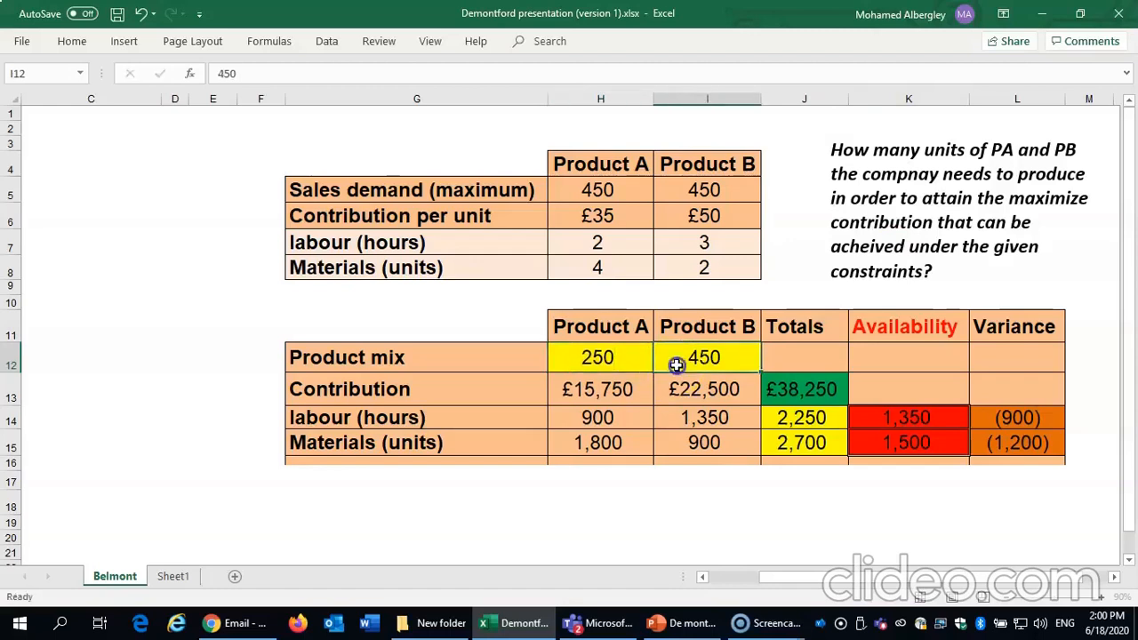
pyautogui.write('3')
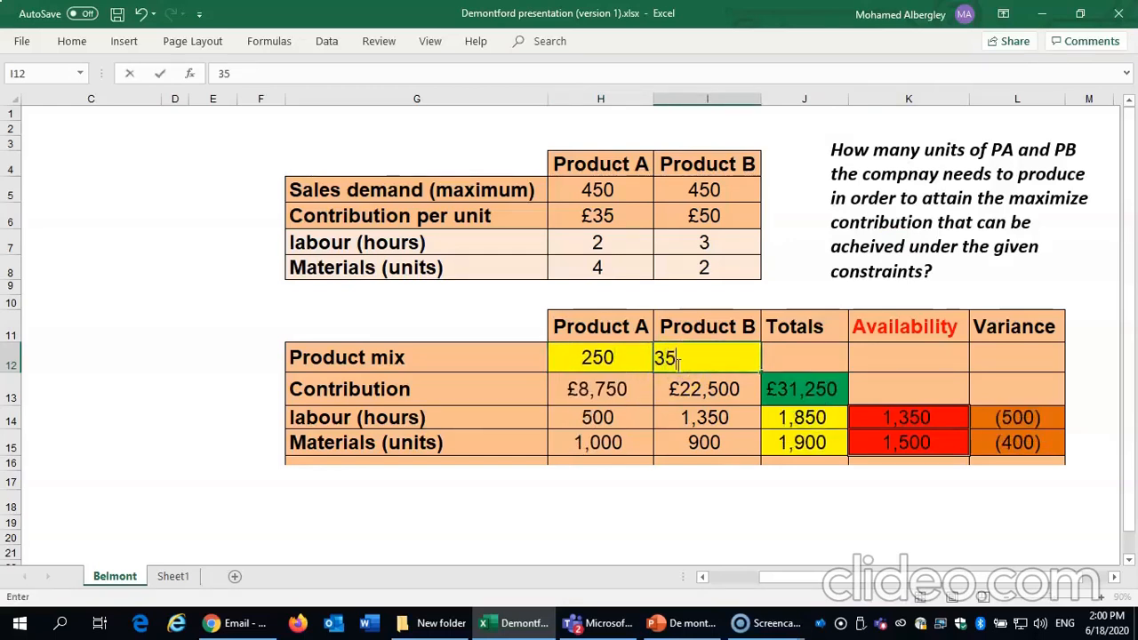
pyautogui.click(678, 382)
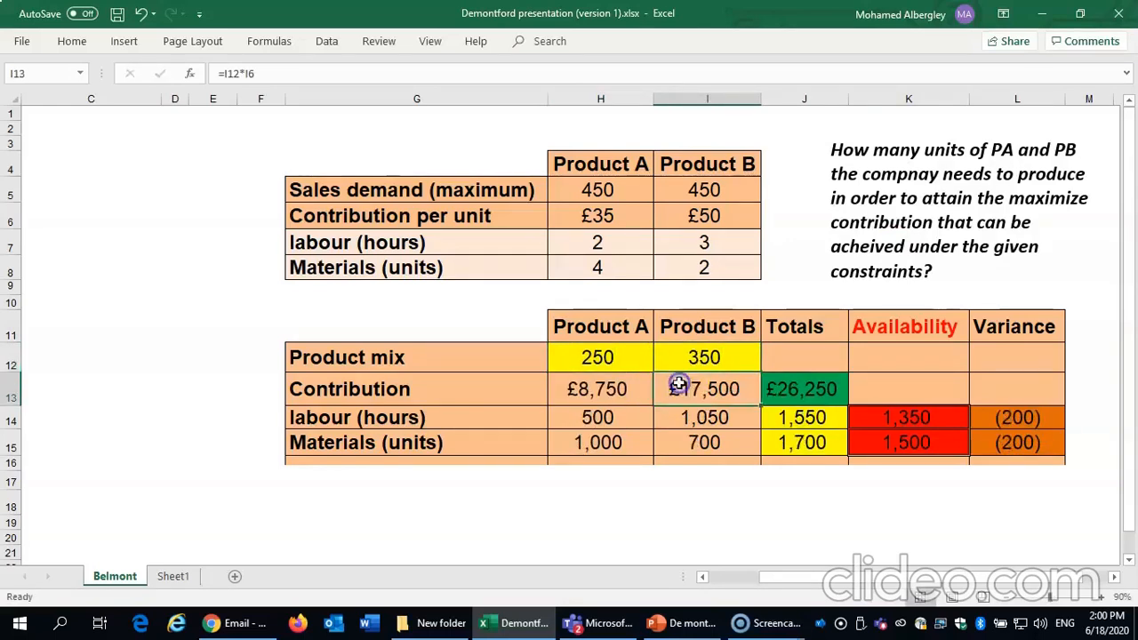
# Step: Check the new product mix in H12:I12 against the variances in L14:L15 and the availability in K14:K15
pyautogui.moveTo(607, 357); pyautogui.dragTo(689, 357)
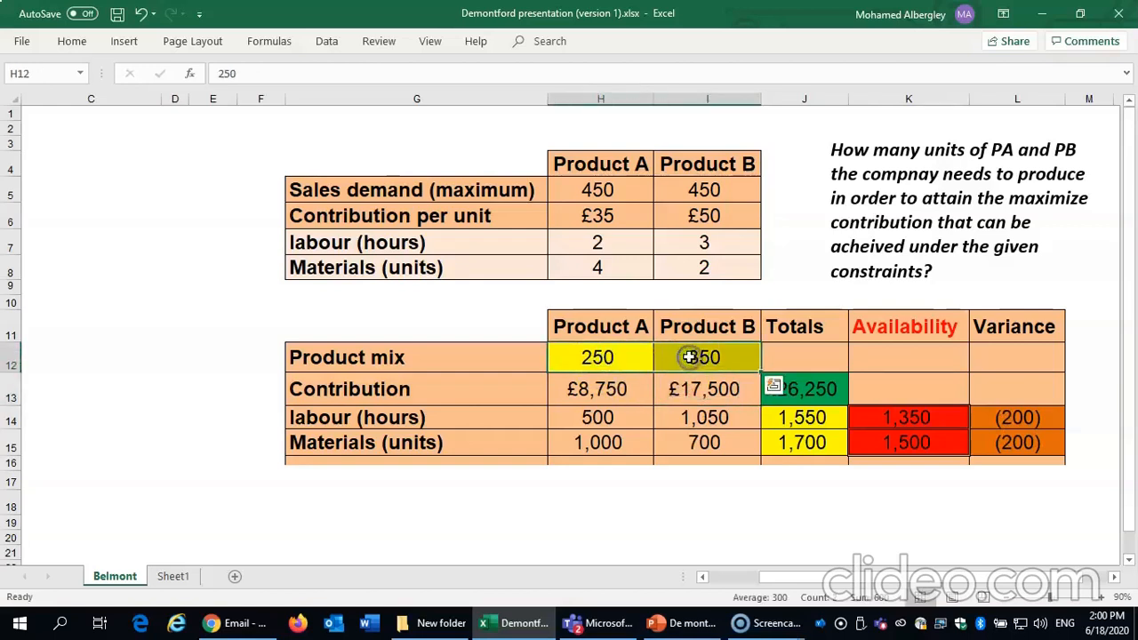
pyautogui.moveTo(994, 421); pyautogui.dragTo(1003, 449)
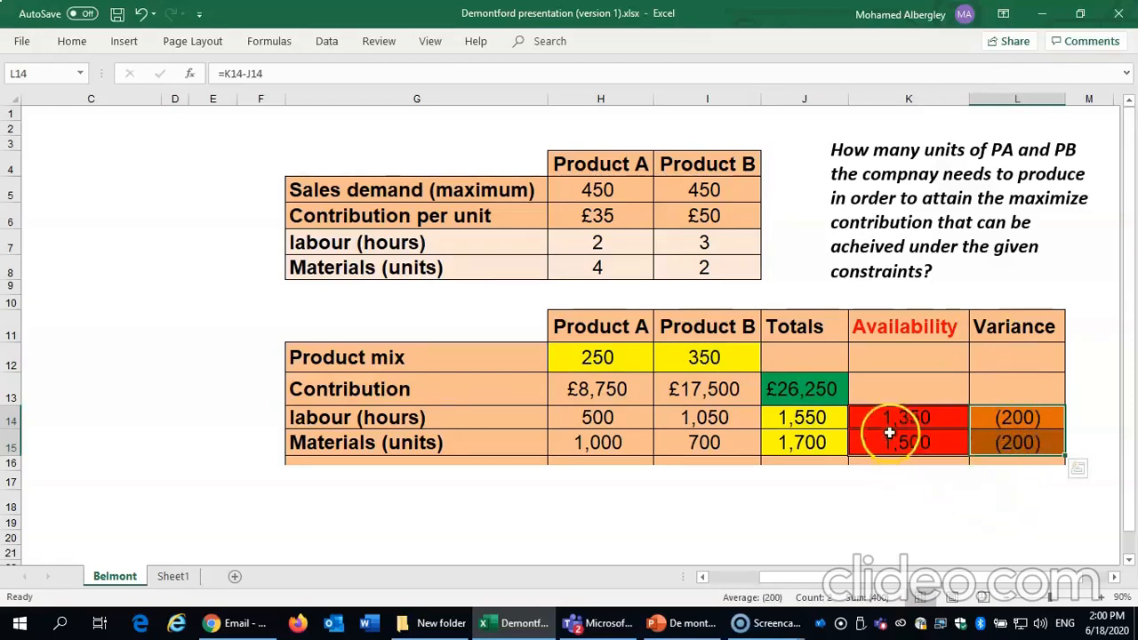
pyautogui.moveTo(881, 414); pyautogui.dragTo(877, 442)
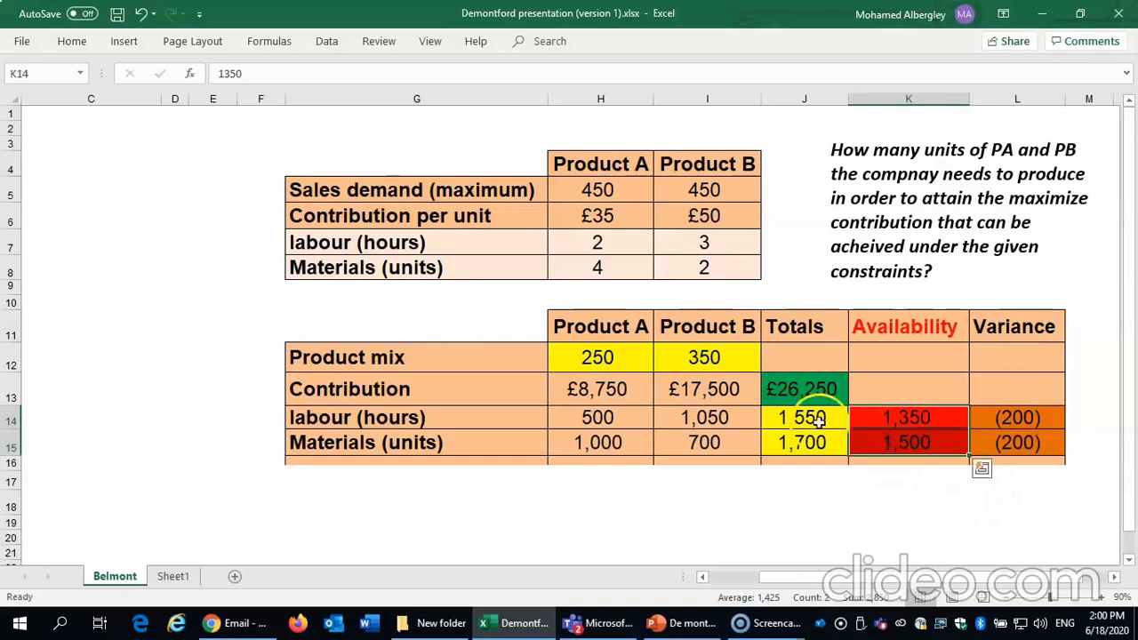